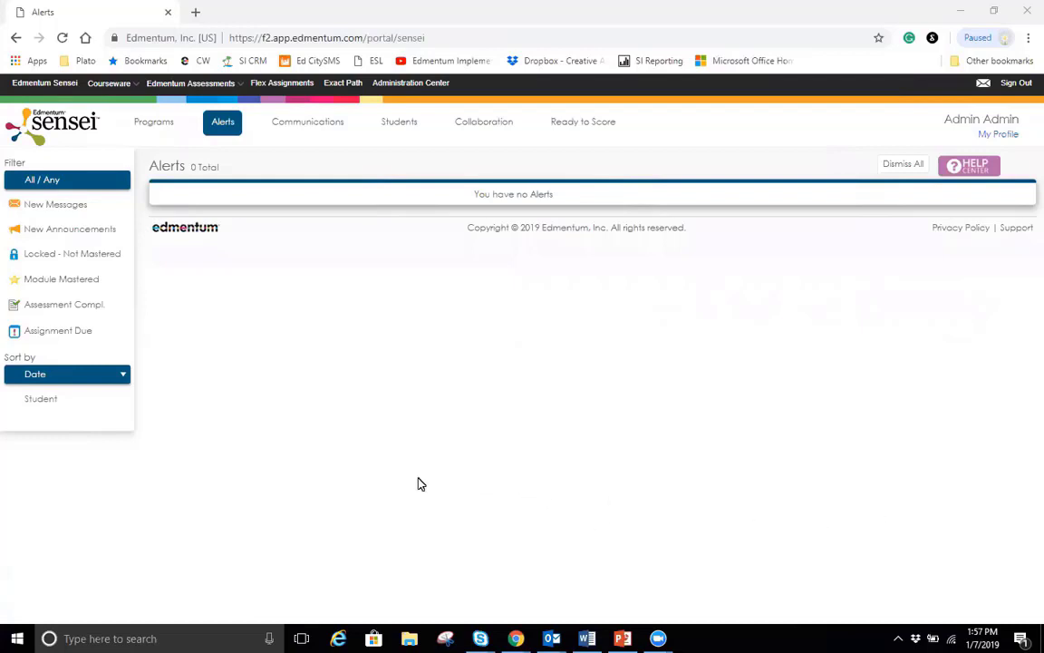
# Open the account-level Gradebook Permissions page in the Administration Center.
pyautogui.click(397, 90)
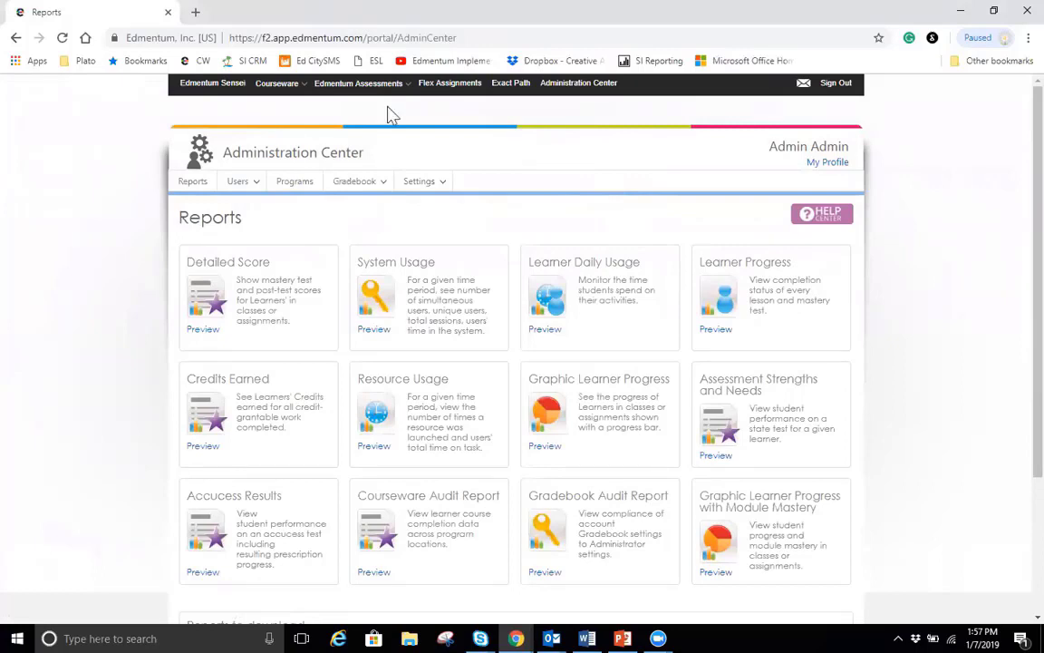
pyautogui.click(386, 186)
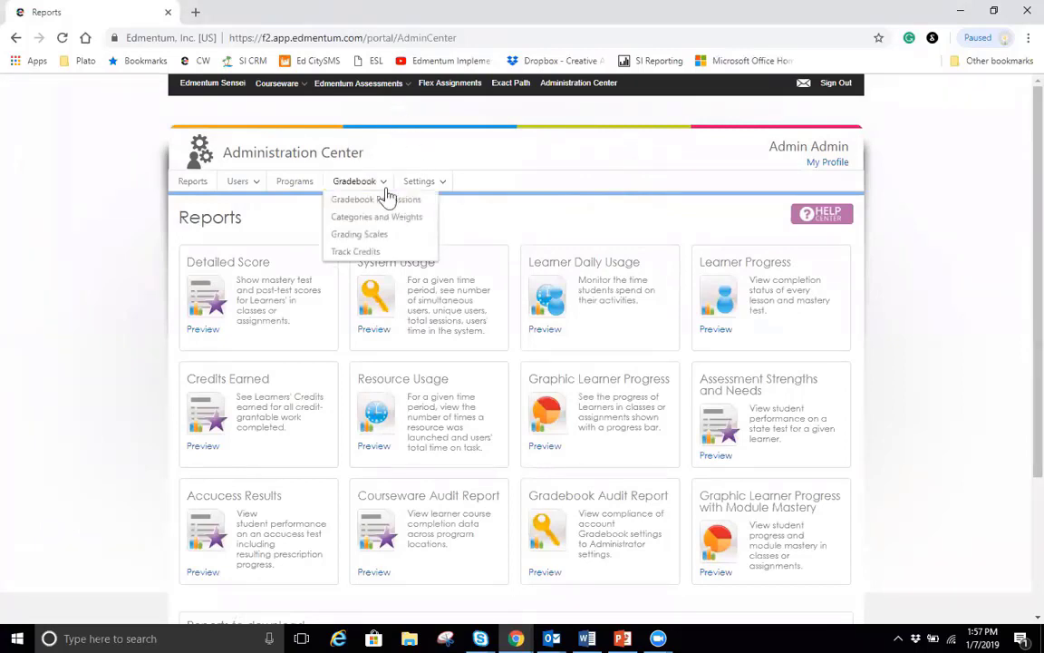
pyautogui.click(399, 239)
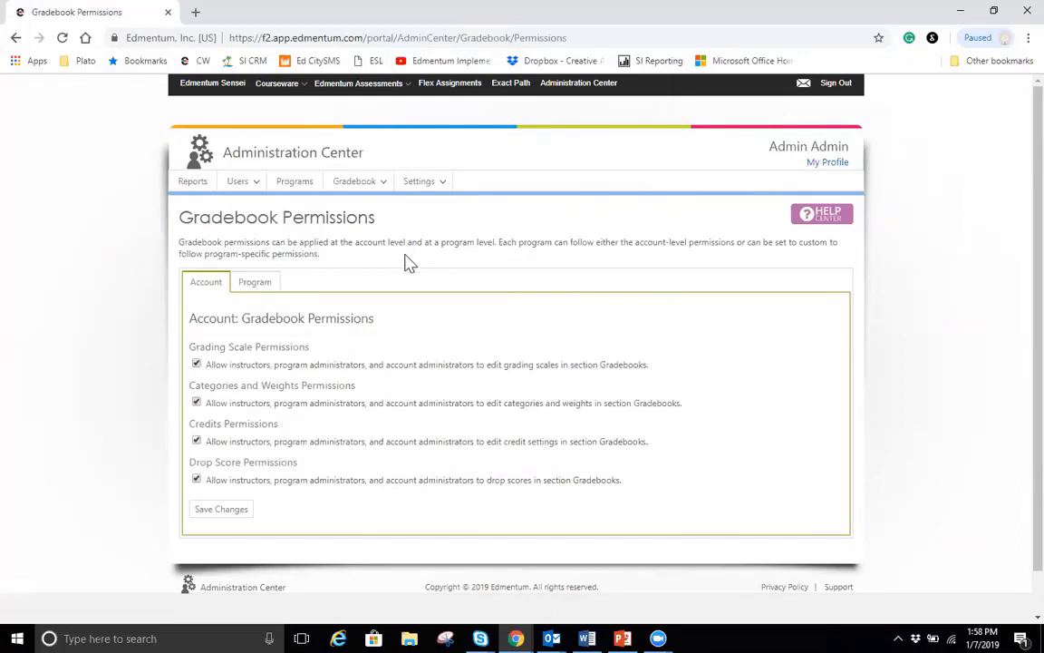
pyautogui.scroll(-1, 405, 261)
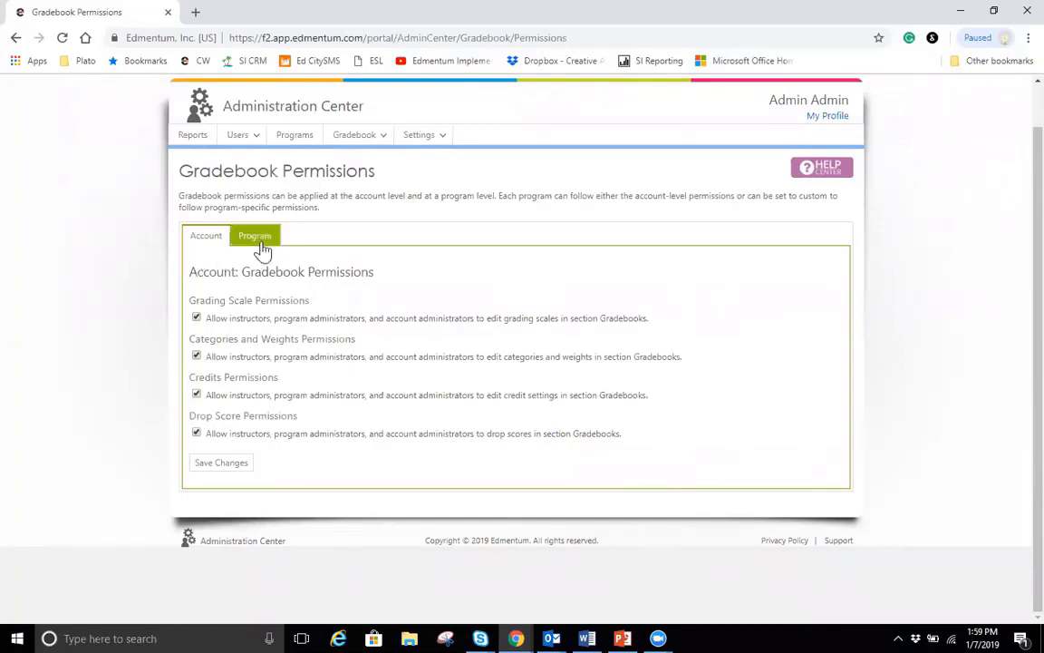
# Review the program-level gradebook permissions for every program, from Cedar Ridge High School through Summer School 2017-18.
pyautogui.click(255, 236)
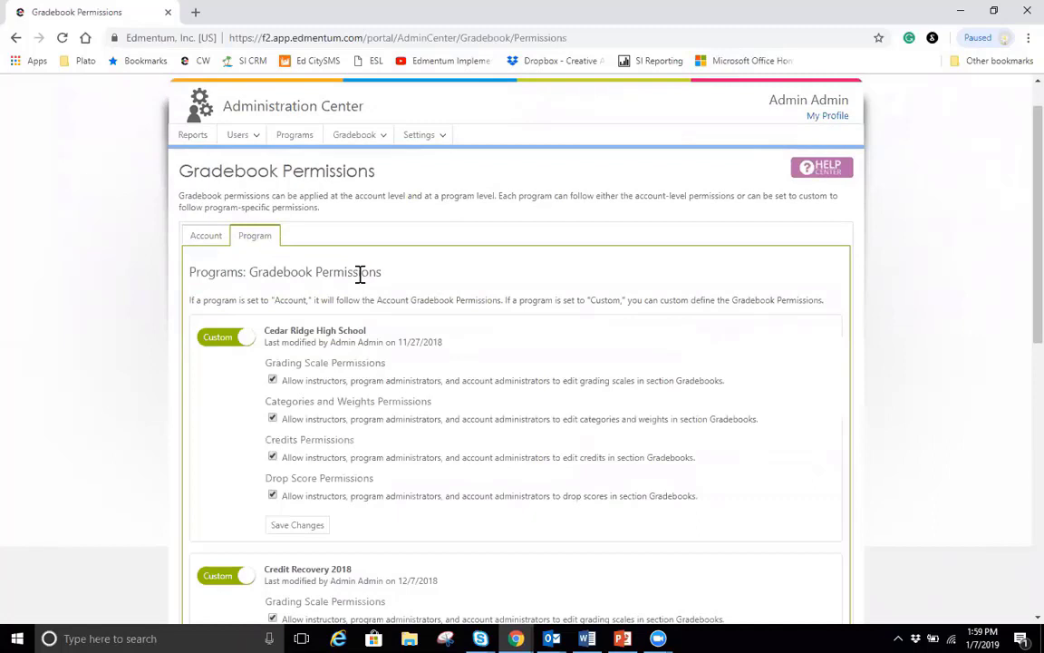
pyautogui.scroll(-1, 359, 274)
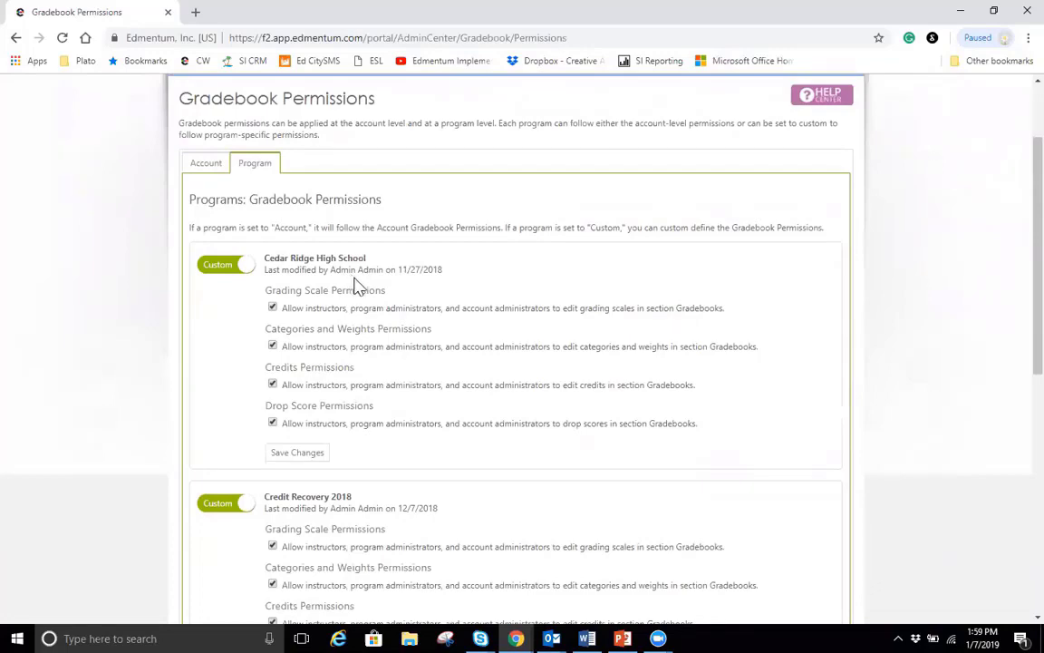
pyautogui.scroll(-6, 357, 286)
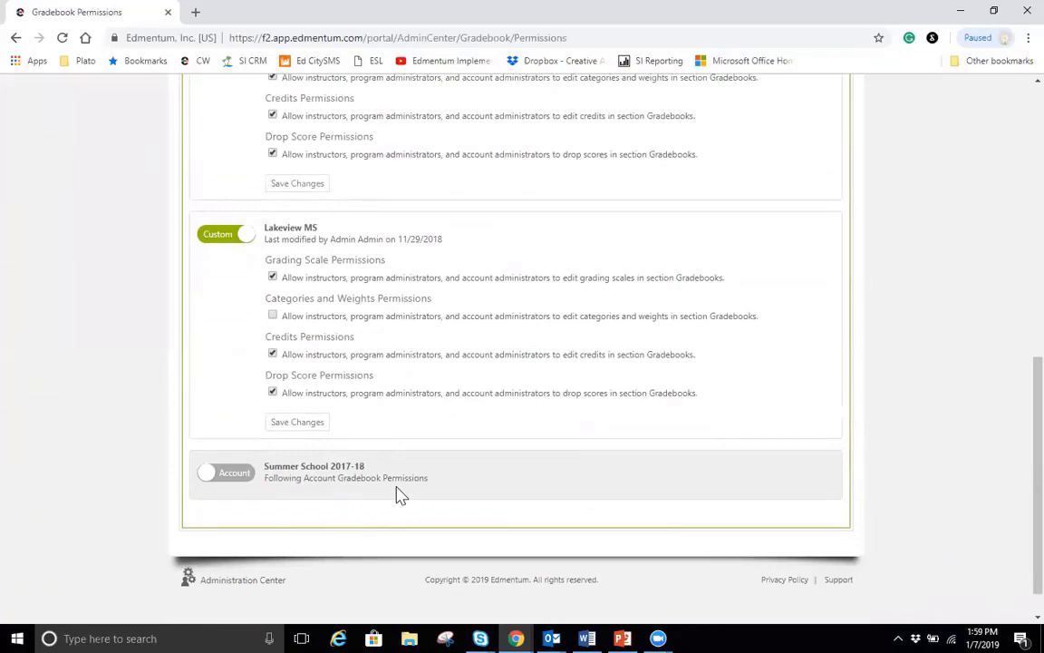
pyautogui.scroll(1, 415, 494)
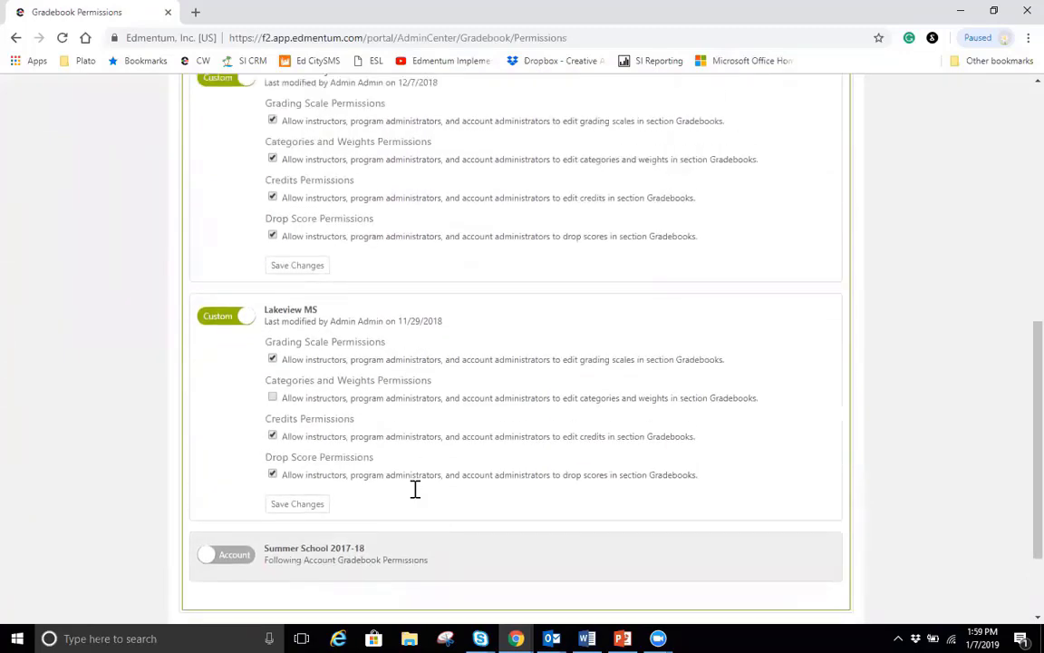
pyautogui.scroll(3, 415, 489)
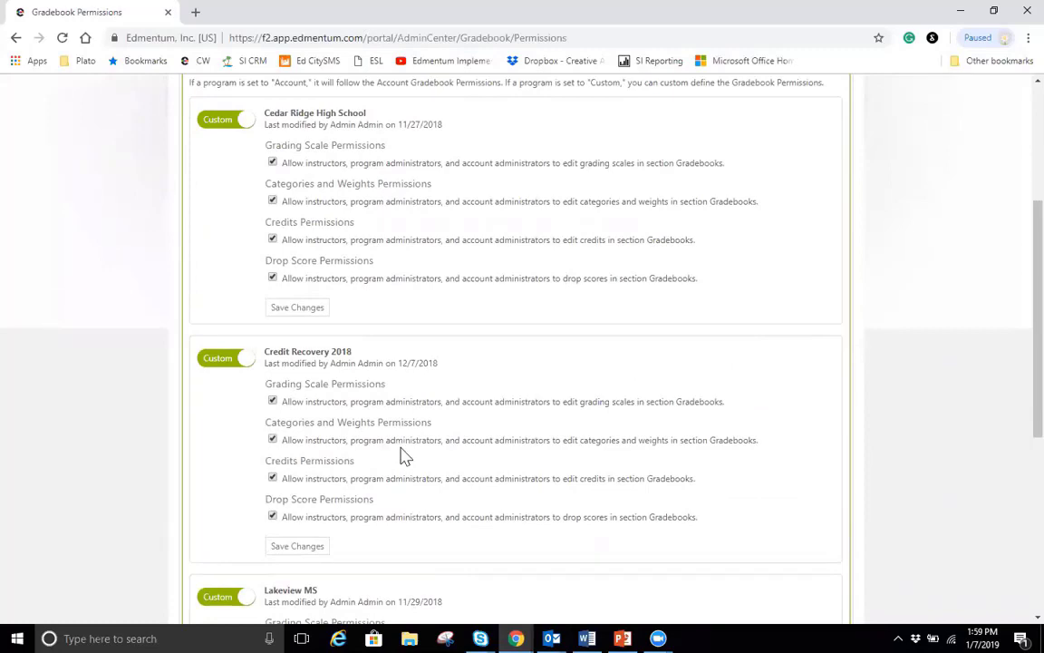
pyautogui.scroll(1, 407, 398)
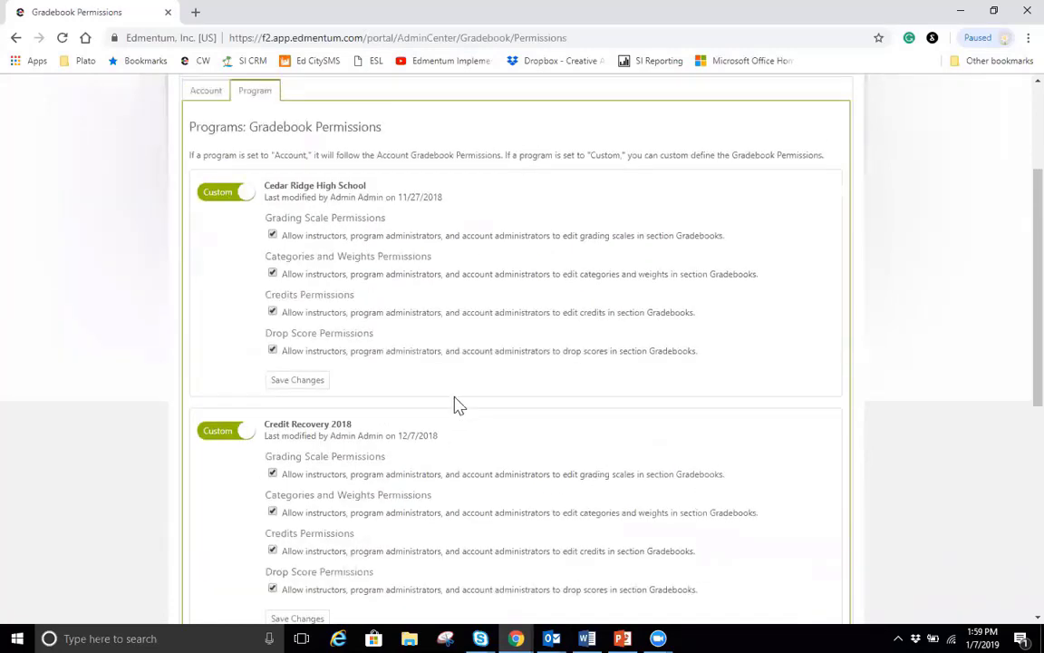
pyautogui.scroll(2, 380, 418)
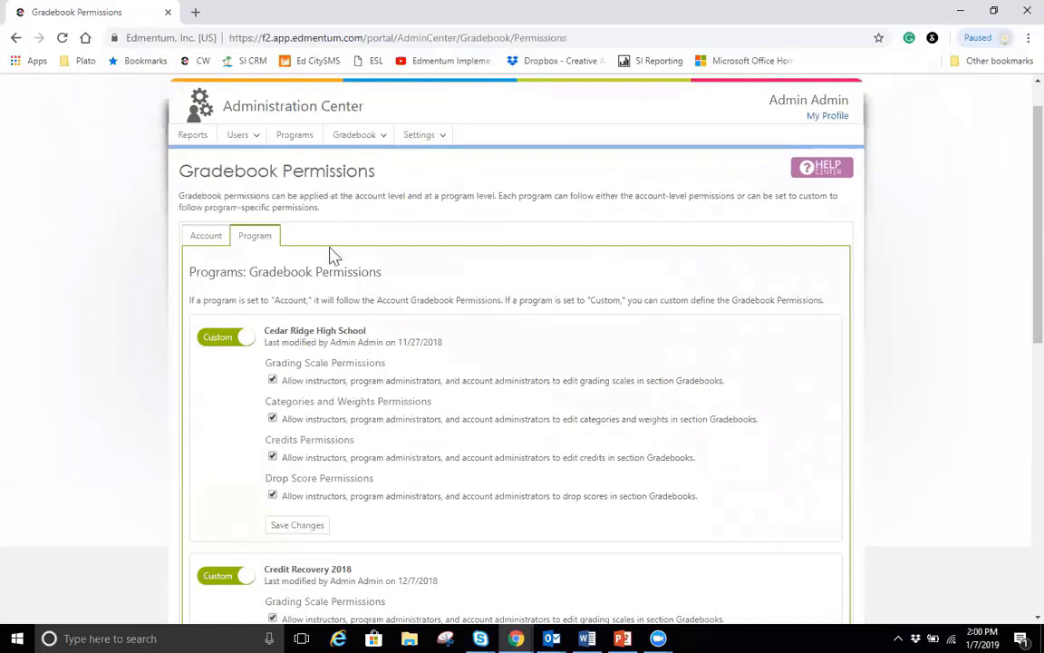
# Open the account-level categories and weights of PLATO Course Accounting, Semester A for editing and review its weighting options.
pyautogui.click(373, 137)
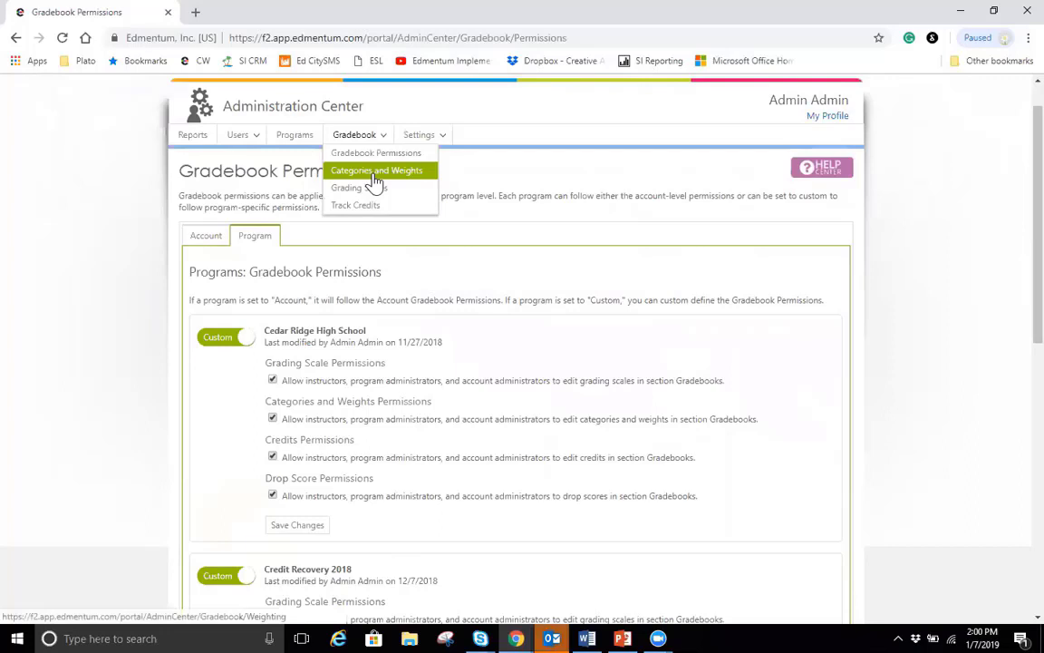
pyautogui.click(381, 180)
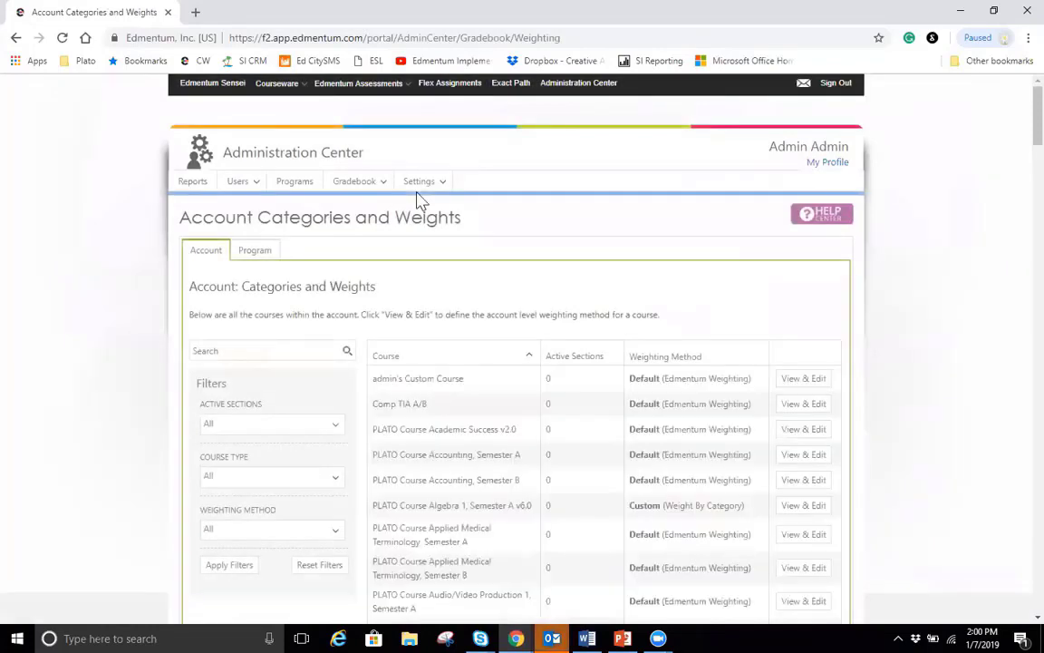
pyautogui.scroll(-3, 522, 208)
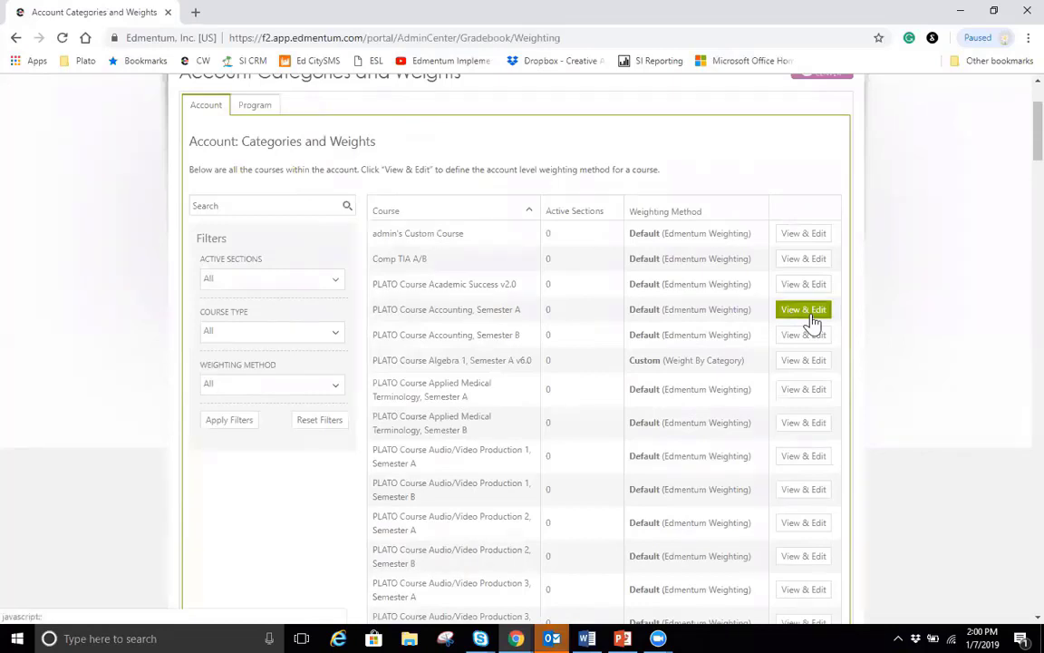
pyautogui.click(812, 319)
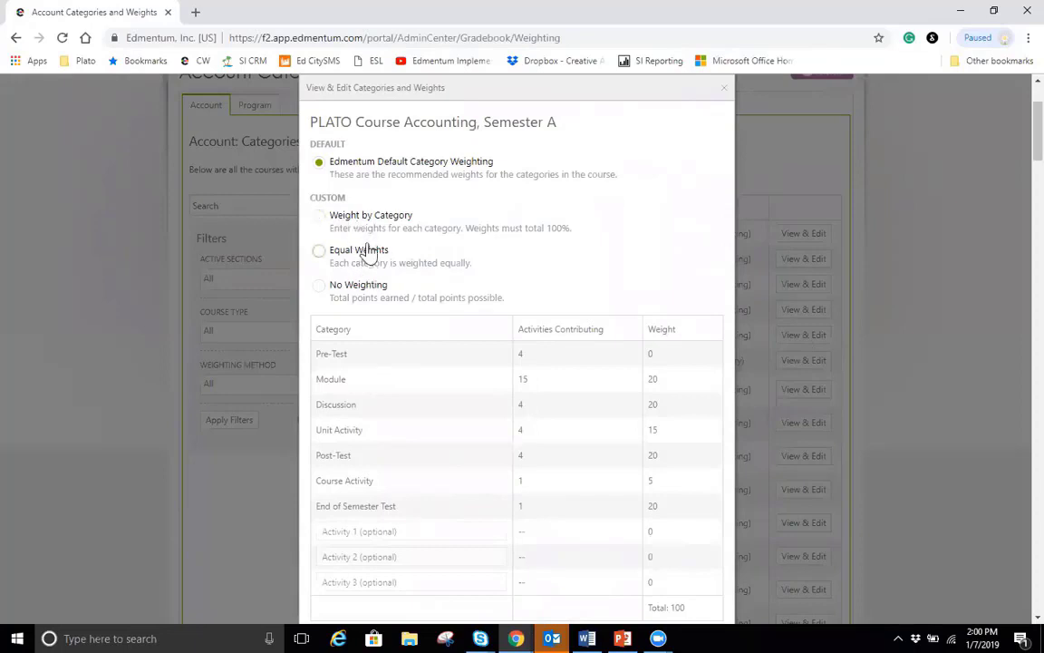
pyautogui.scroll(-1, 364, 231)
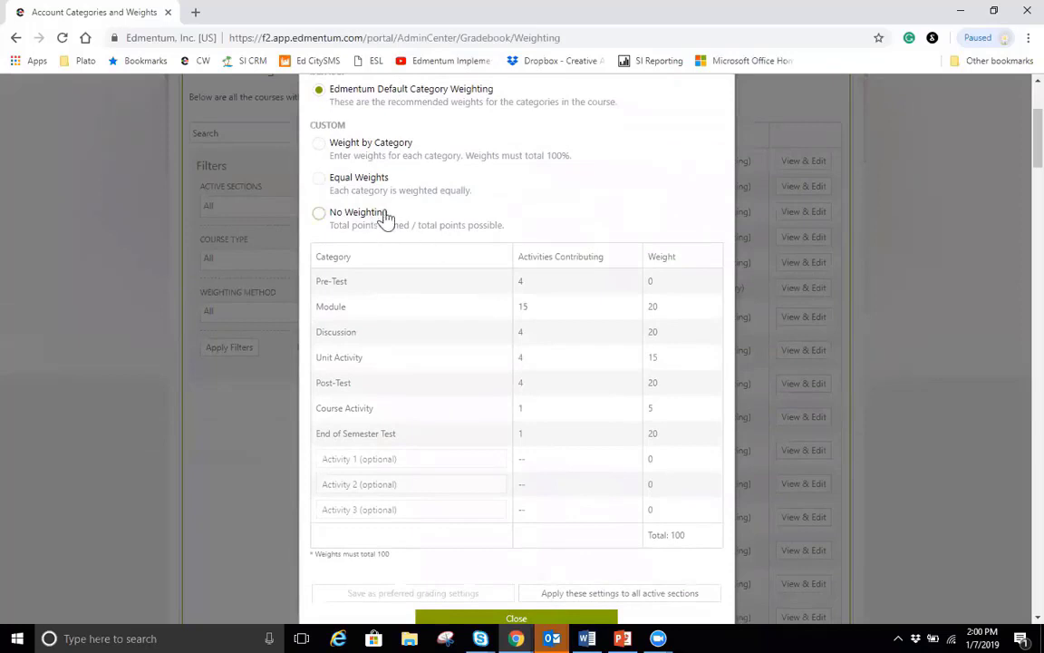
pyautogui.scroll(-1, 557, 288)
pyautogui.scroll(1, 435, 253)
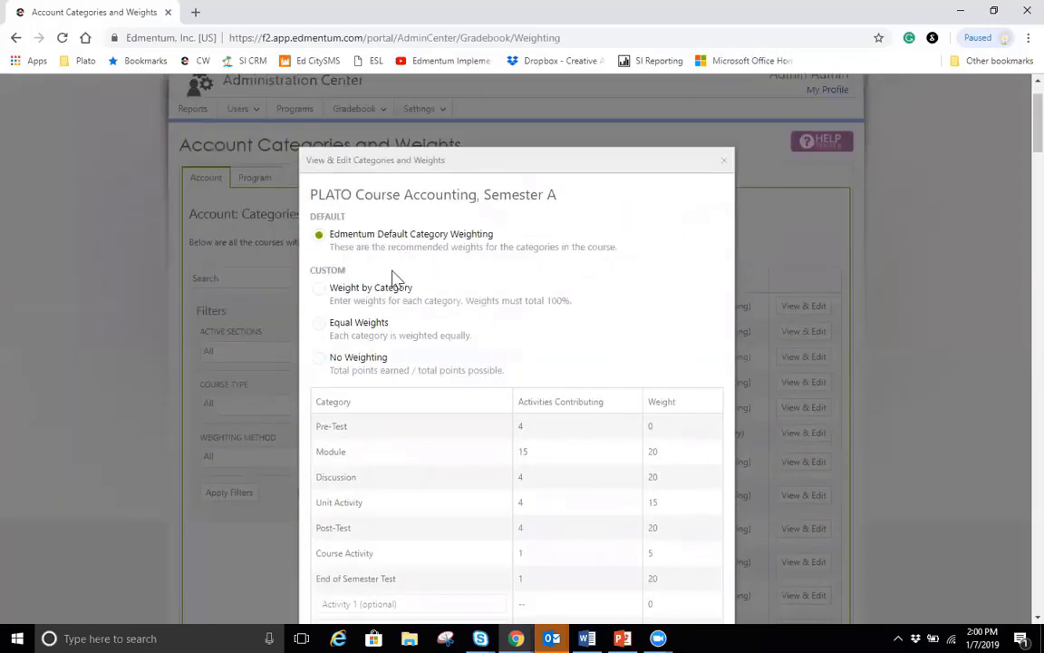
pyautogui.scroll(-1, 363, 277)
# Set the course's weighting method to Weight by Category and save it as the preferred grading settings.
pyautogui.click(319, 218)
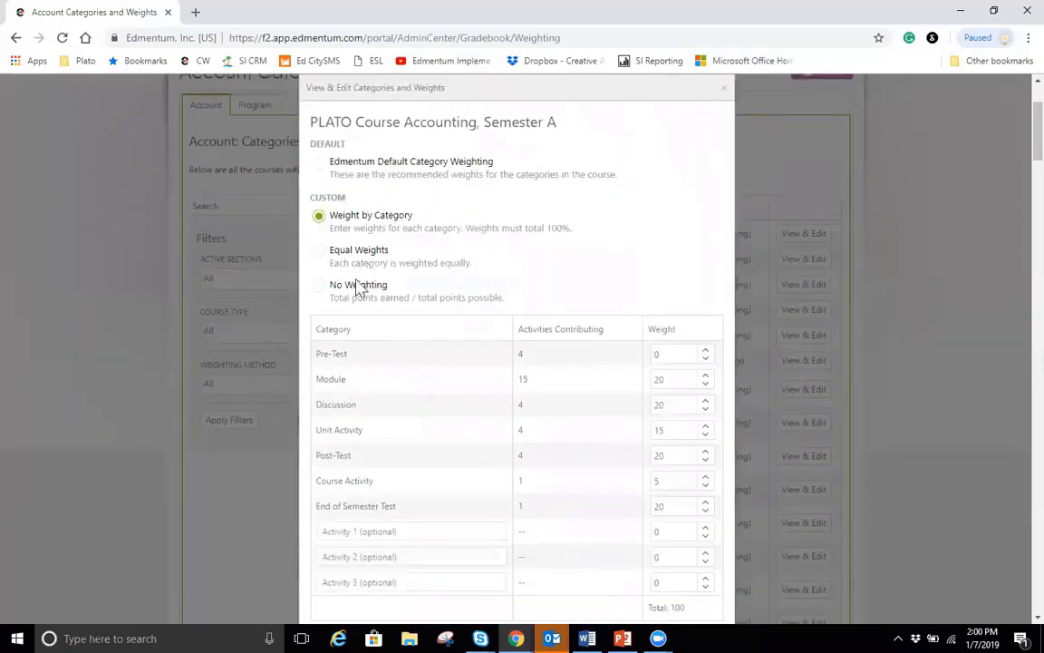
pyautogui.scroll(-1, 571, 364)
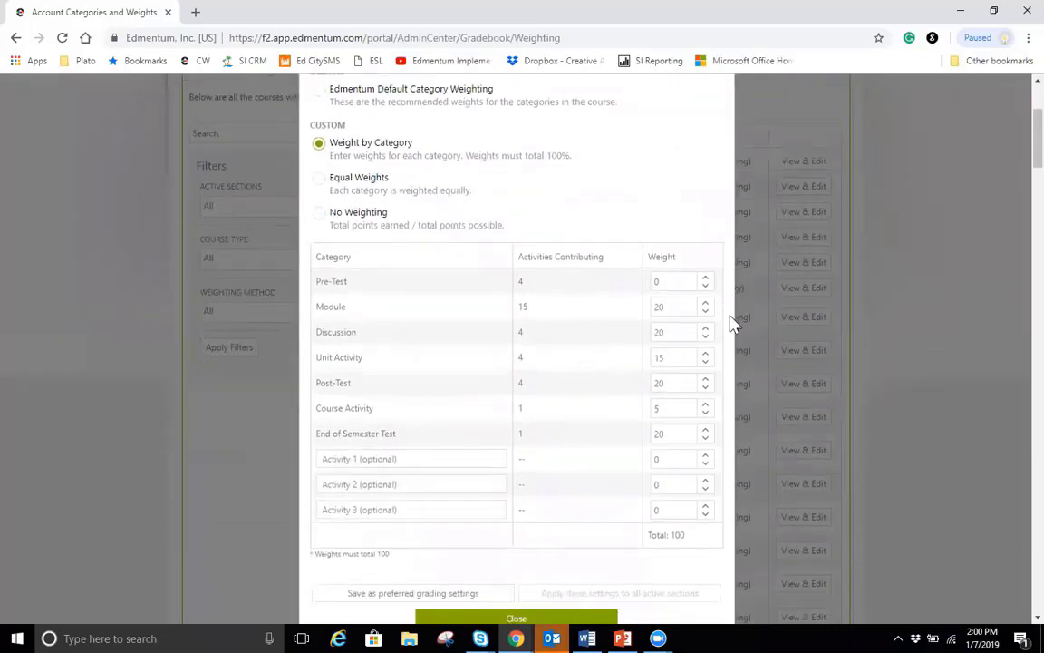
pyautogui.scroll(-1, 725, 310)
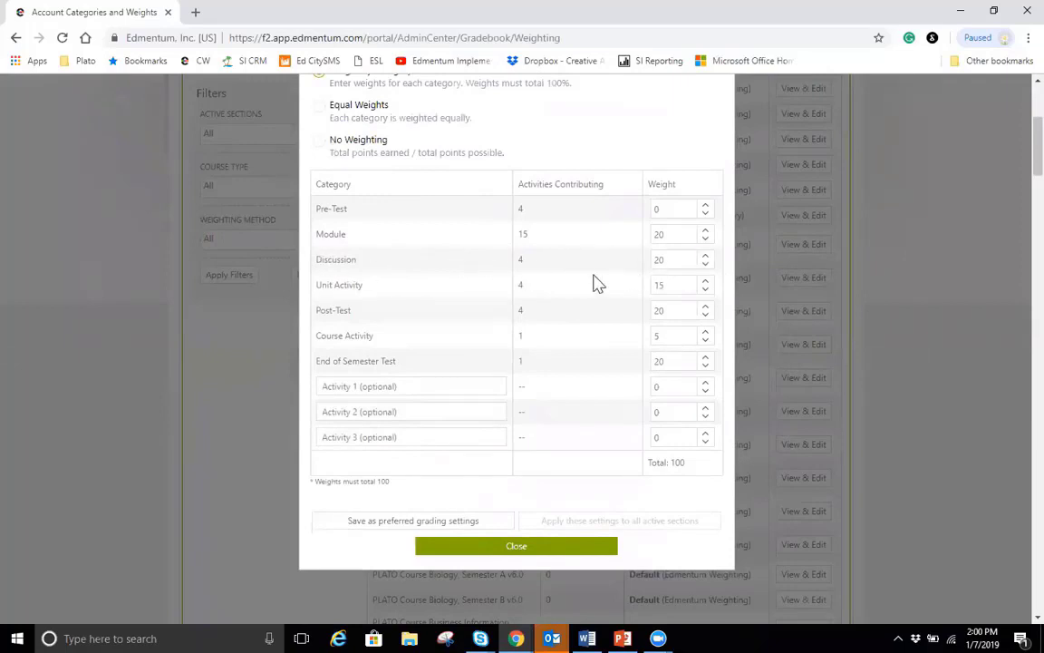
pyautogui.scroll(-1, 598, 349)
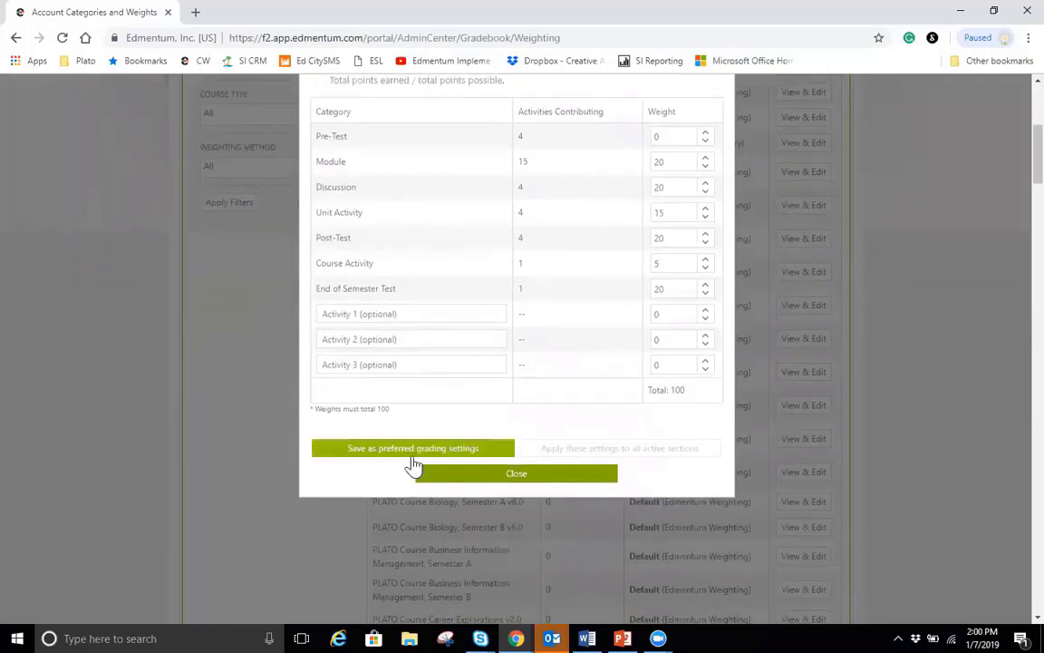
pyautogui.click(414, 455)
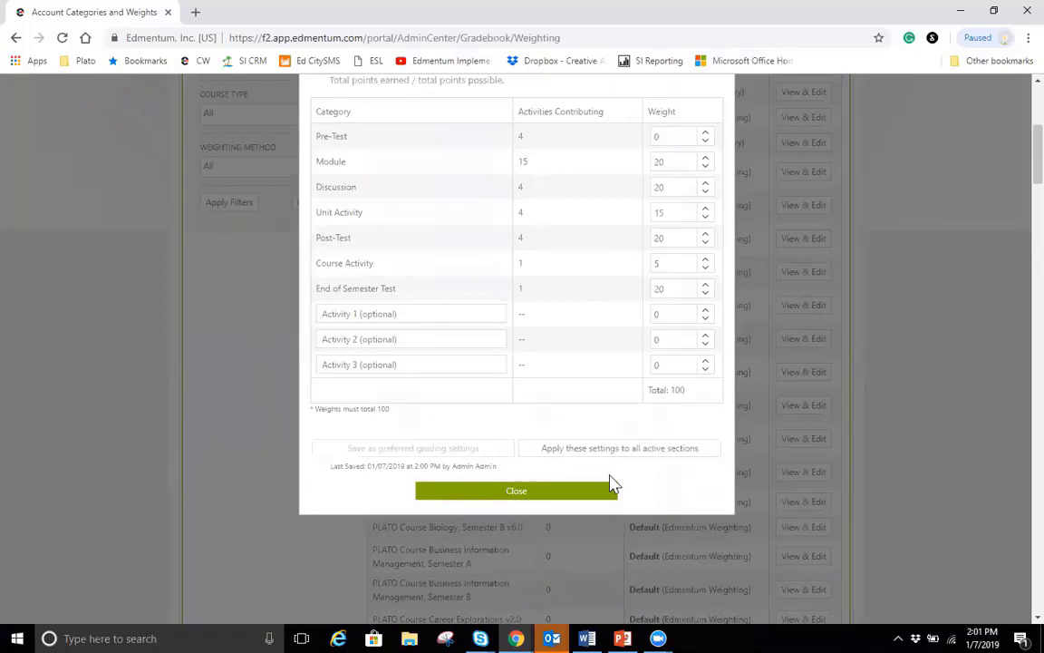
# Apply the saved weighting method to all active sections of the course and close its weighting settings.
pyautogui.click(566, 453)
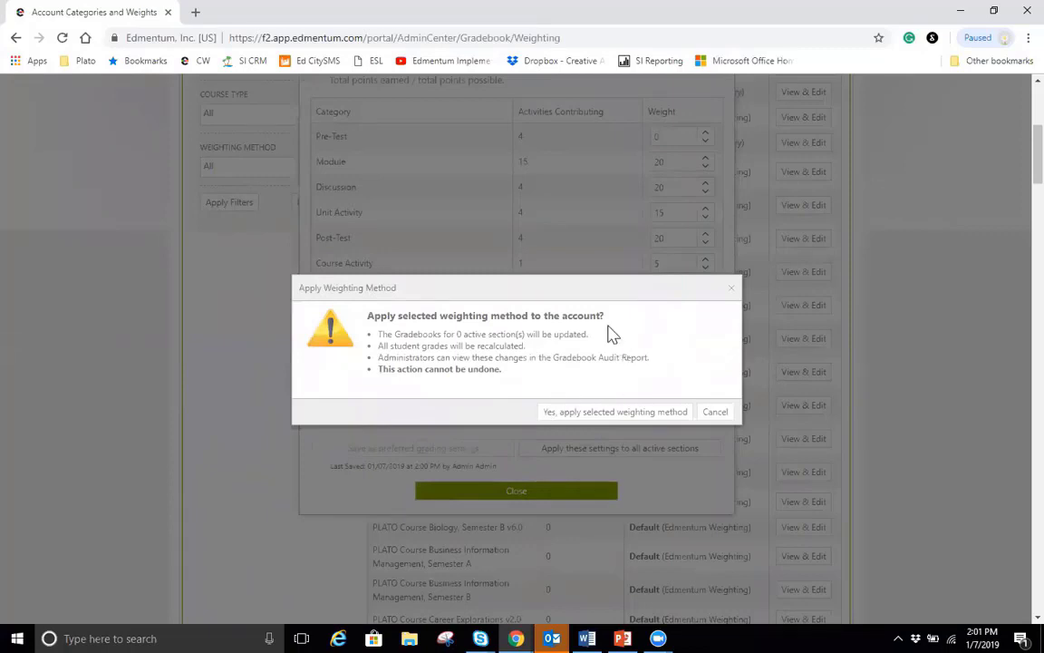
pyautogui.click(624, 416)
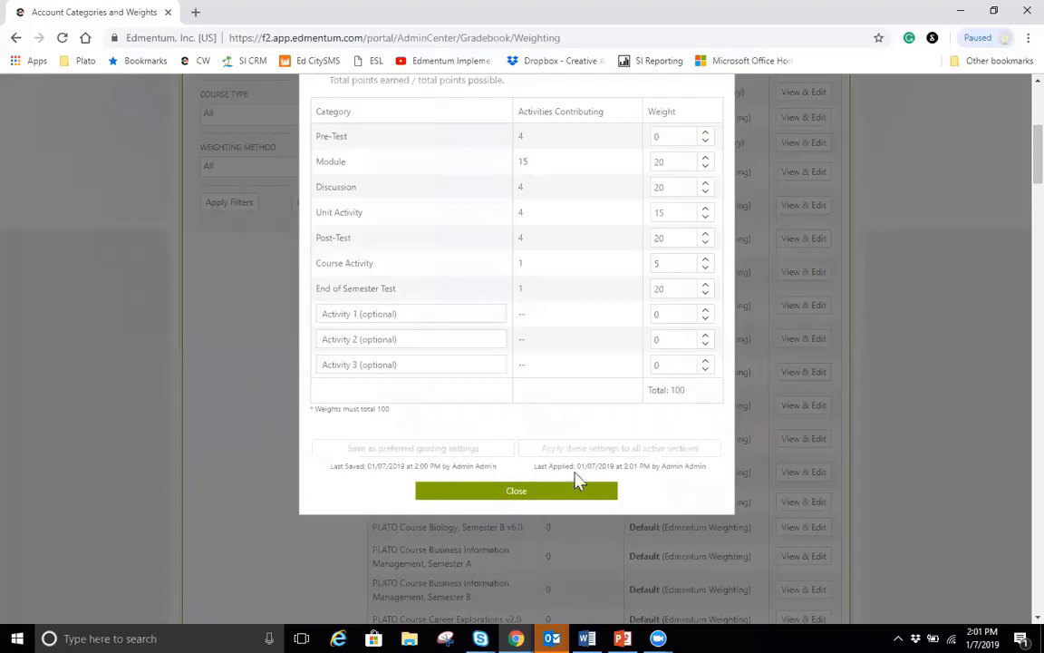
pyautogui.scroll(1, 584, 487)
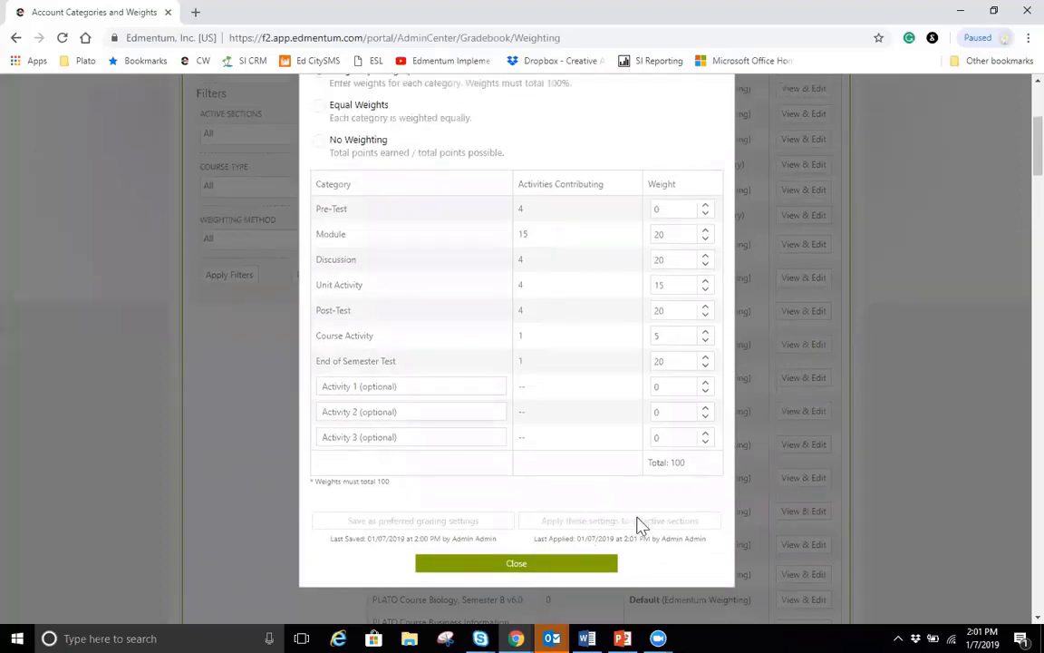
pyautogui.scroll(3, 639, 524)
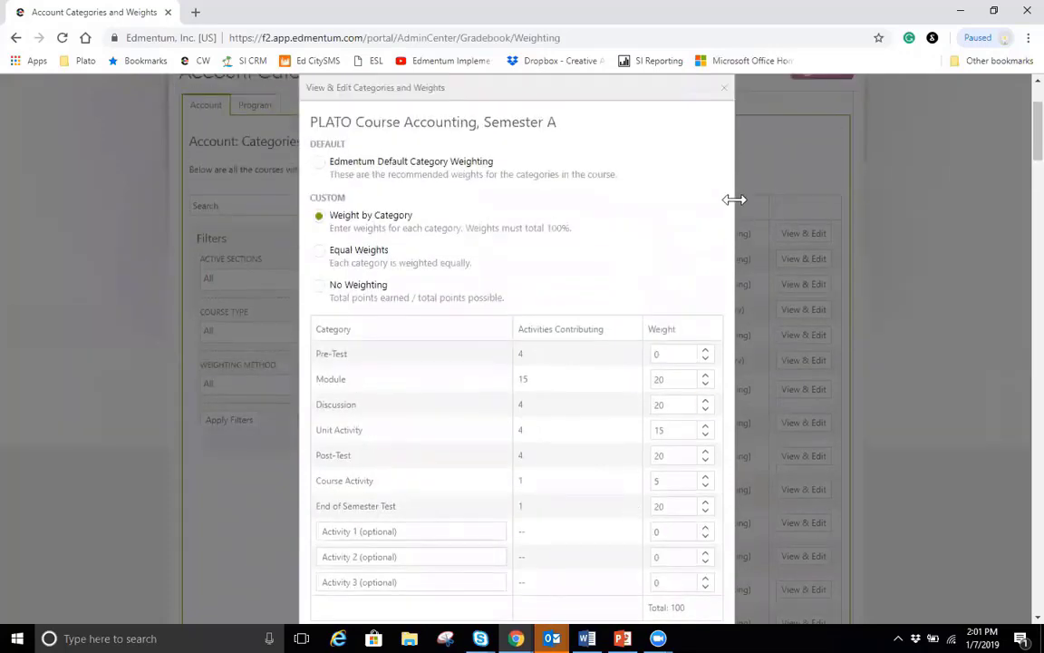
pyautogui.click(726, 161)
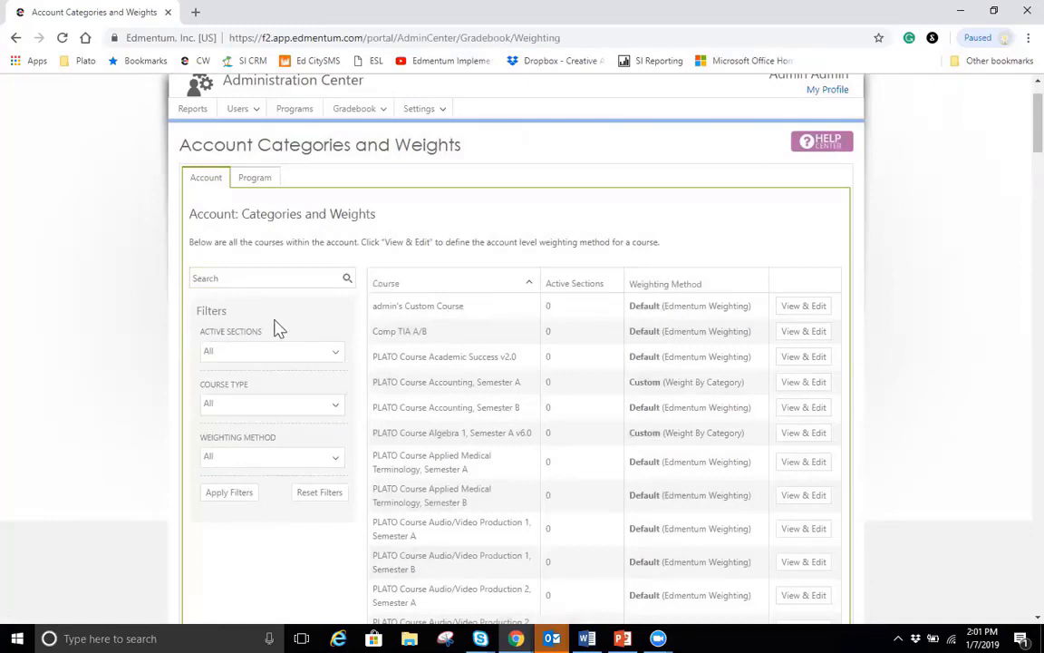
pyautogui.scroll(1, 203, 284)
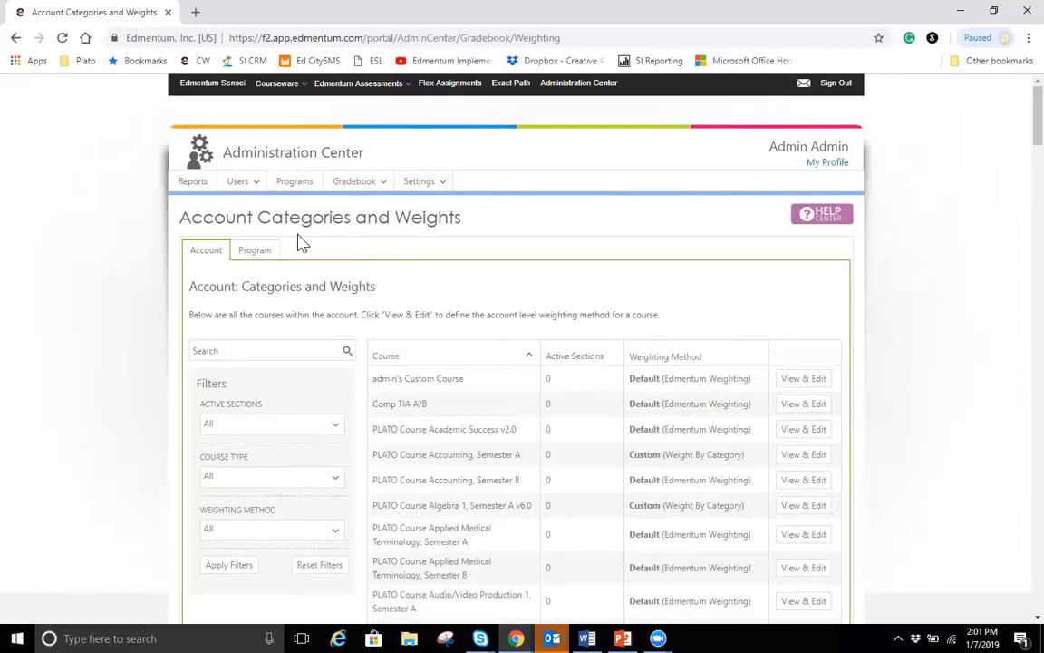
# Open course management for the Cedar Ridge High School courseware program and expand the sections of PLATO Course Accounting, Semester B.
pyautogui.click(353, 182)
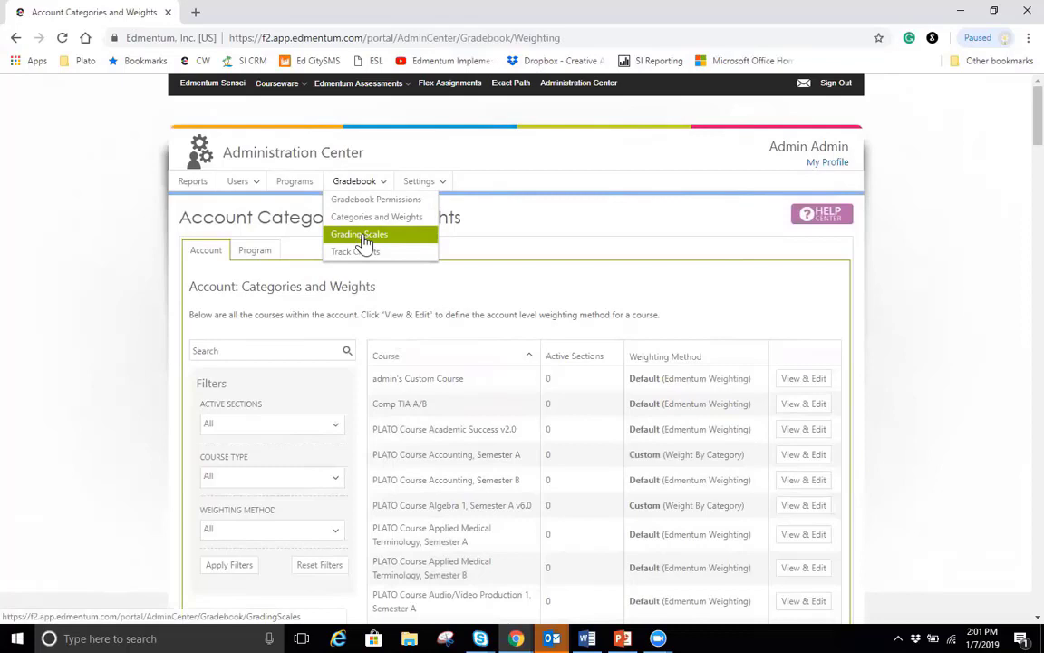
pyautogui.moveTo(289, 101)
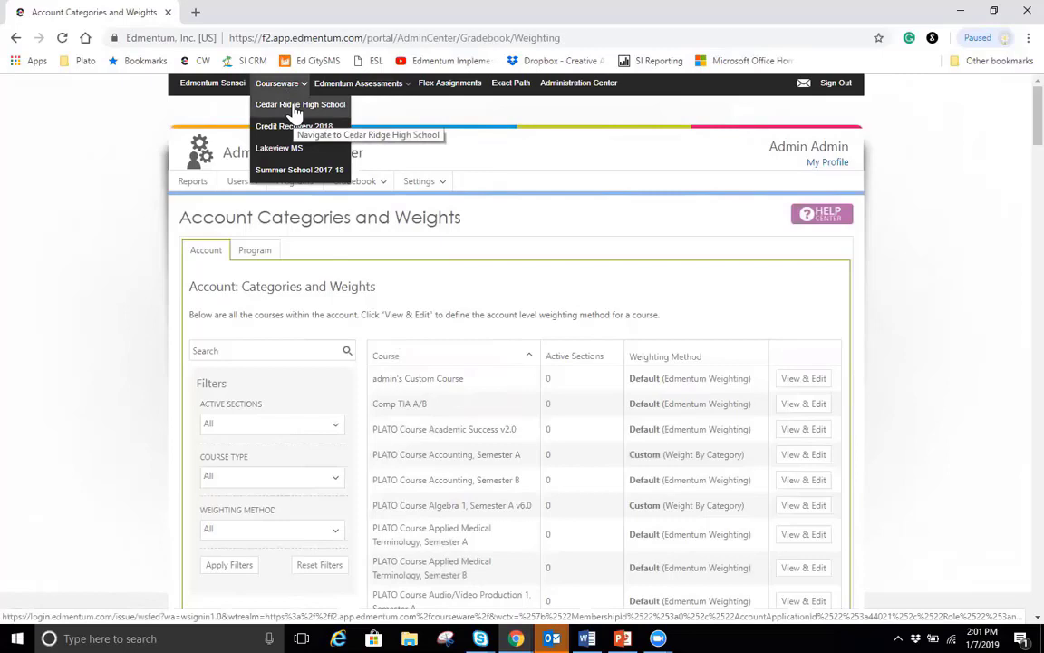
pyautogui.click(294, 109)
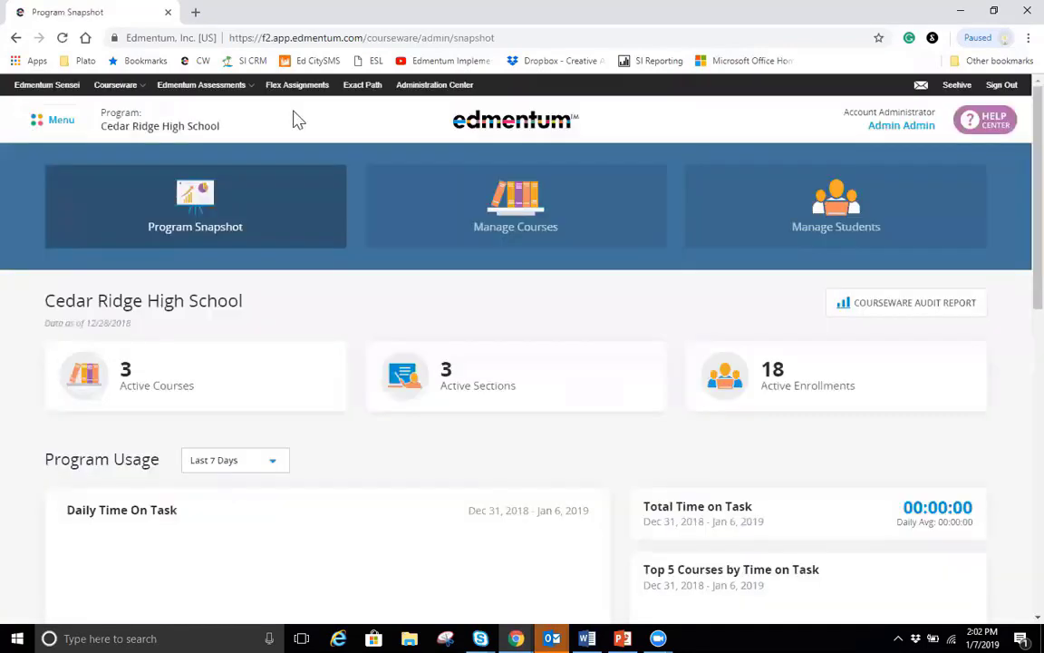
pyautogui.click(53, 125)
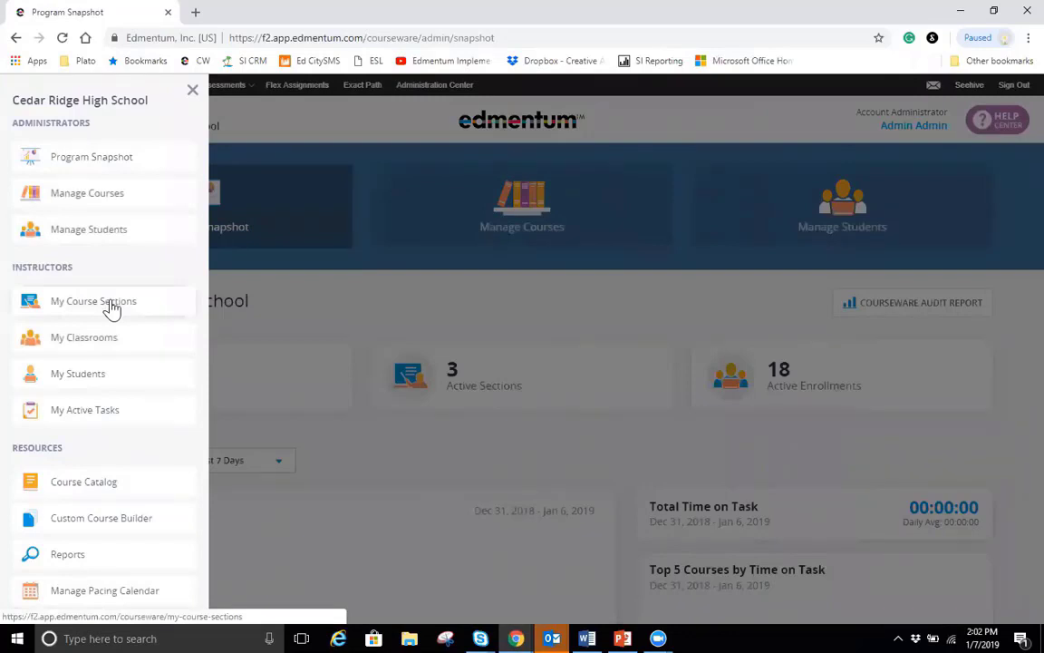
pyautogui.click(87, 193)
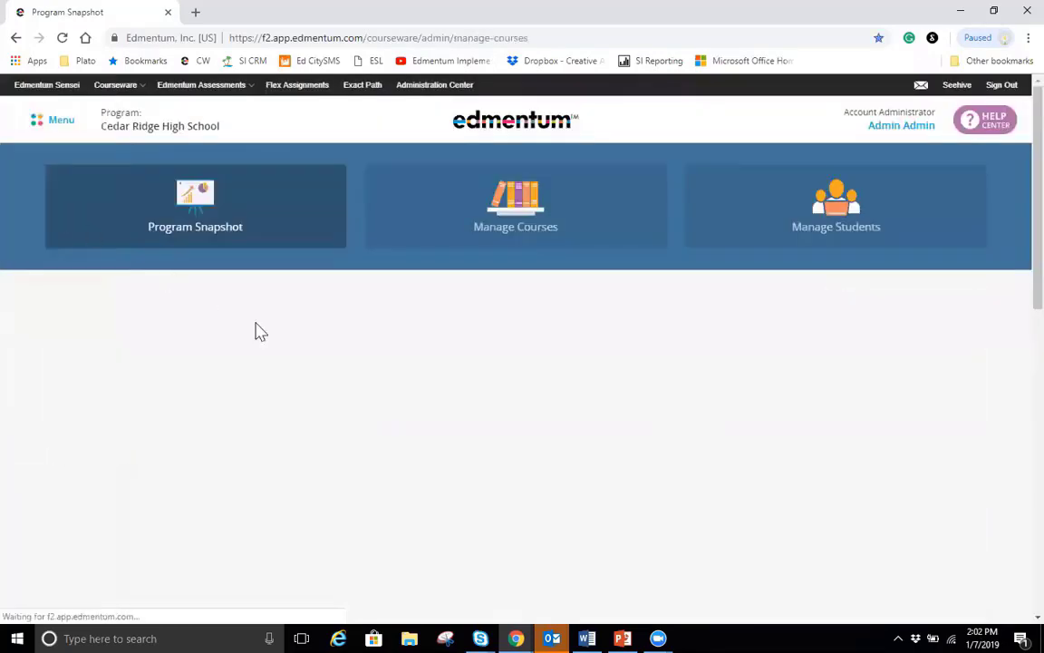
pyautogui.scroll(-1, 580, 366)
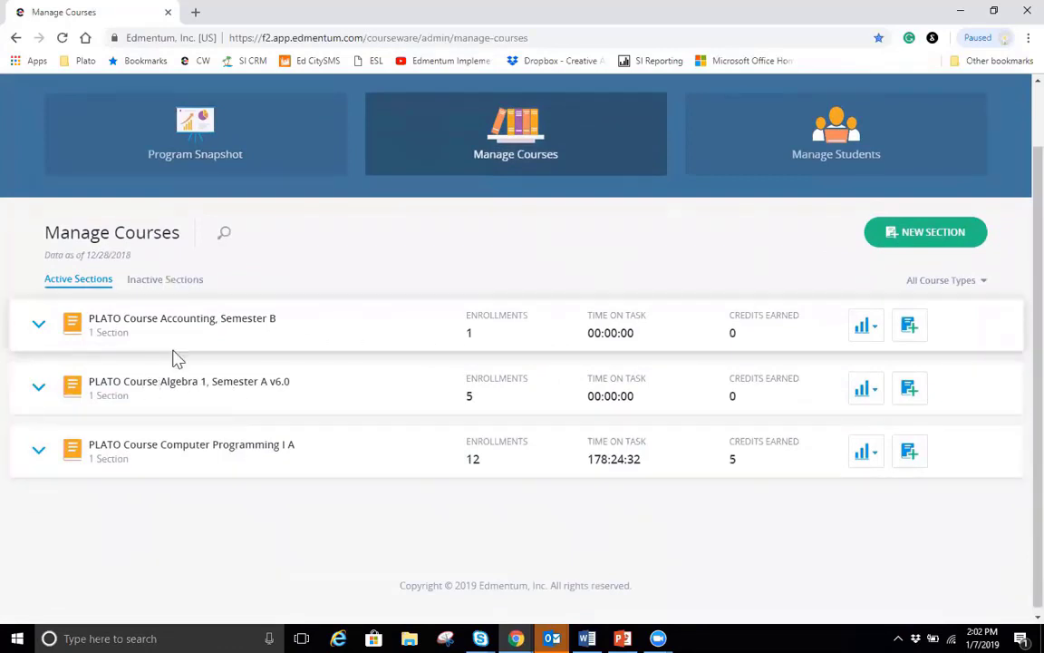
pyautogui.click(140, 313)
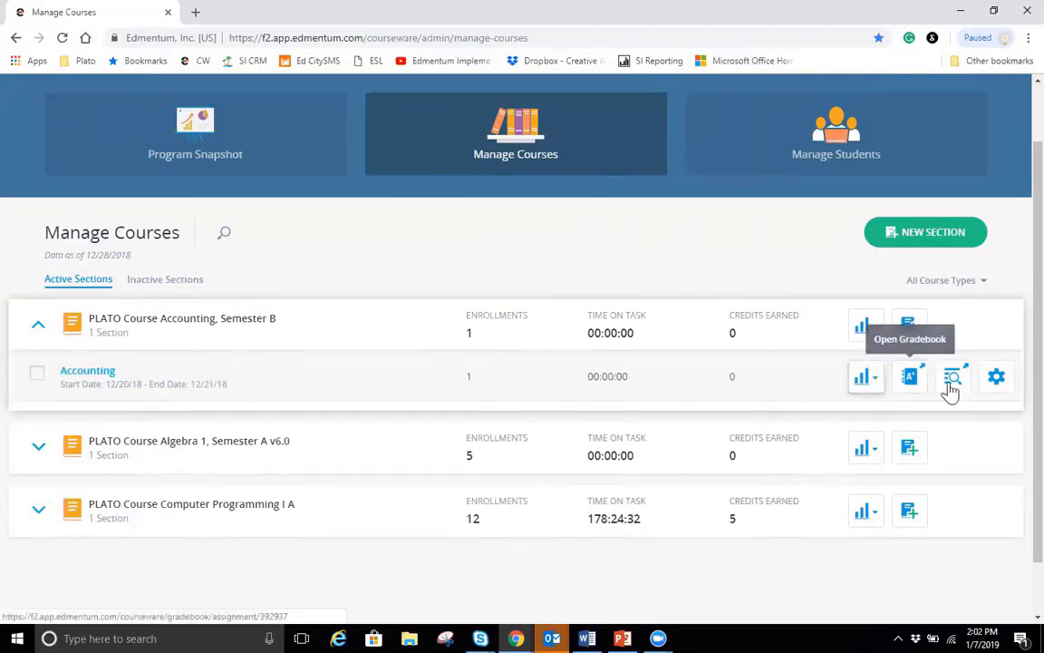
# Open the gradebook of the Computer Programming 1, A section under PLATO Course Computer Programming I A and review its status legend.
pyautogui.scroll(-2, 196, 459)
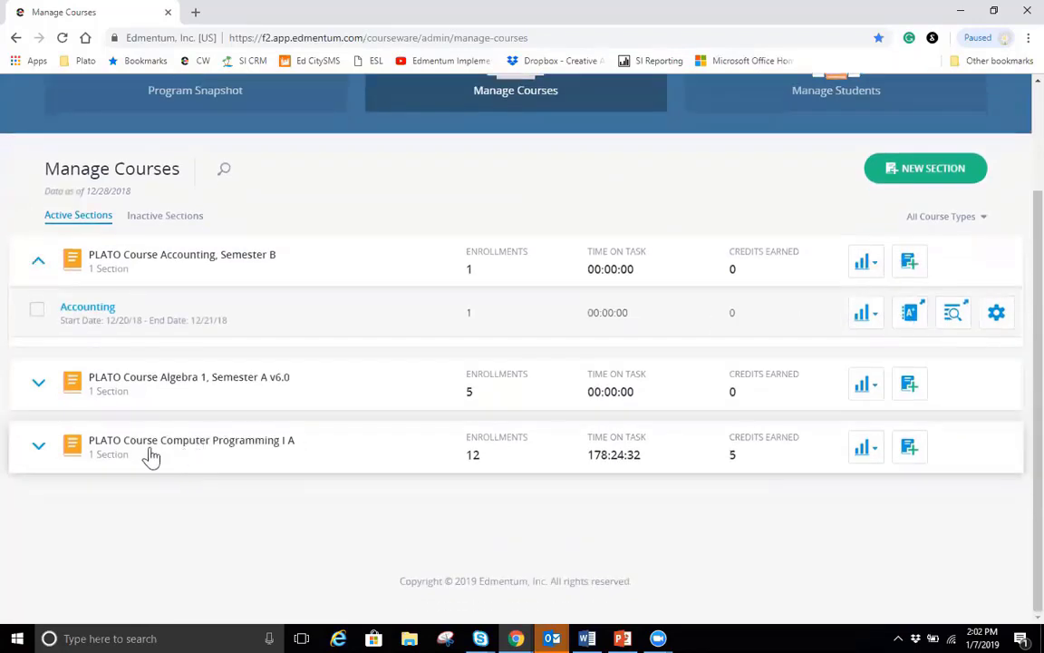
pyautogui.click(150, 456)
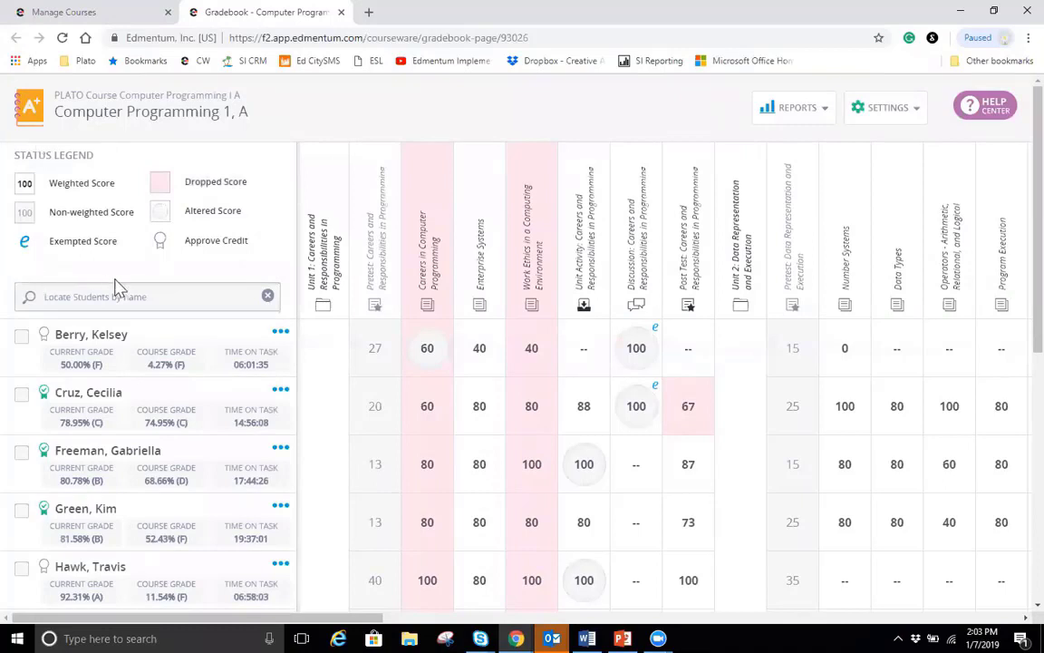
pyautogui.moveTo(66, 254)
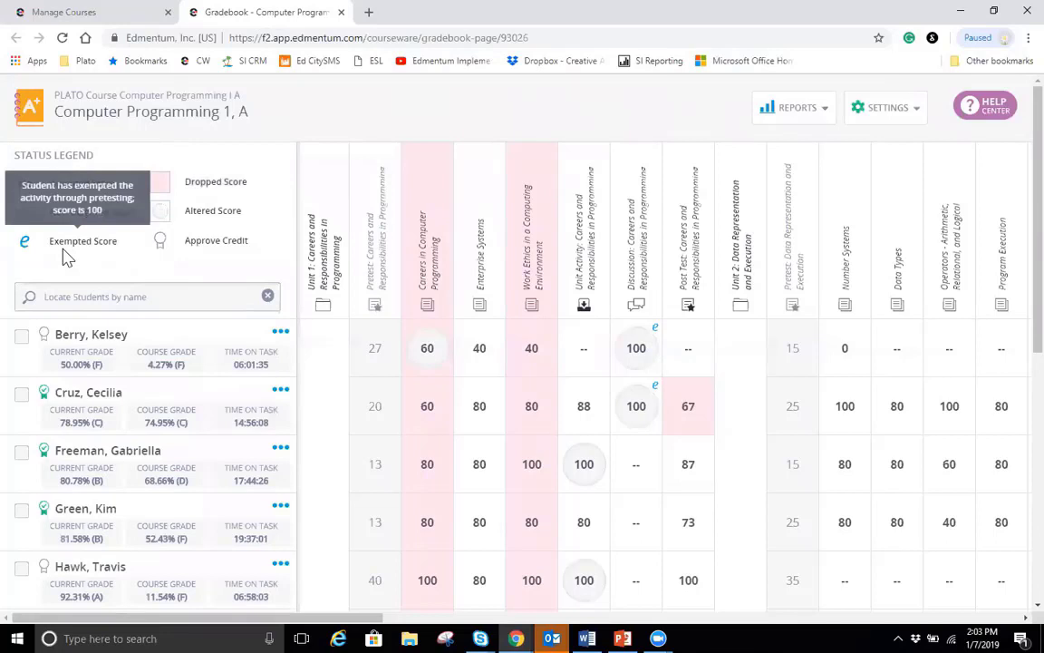
pyautogui.moveTo(197, 196)
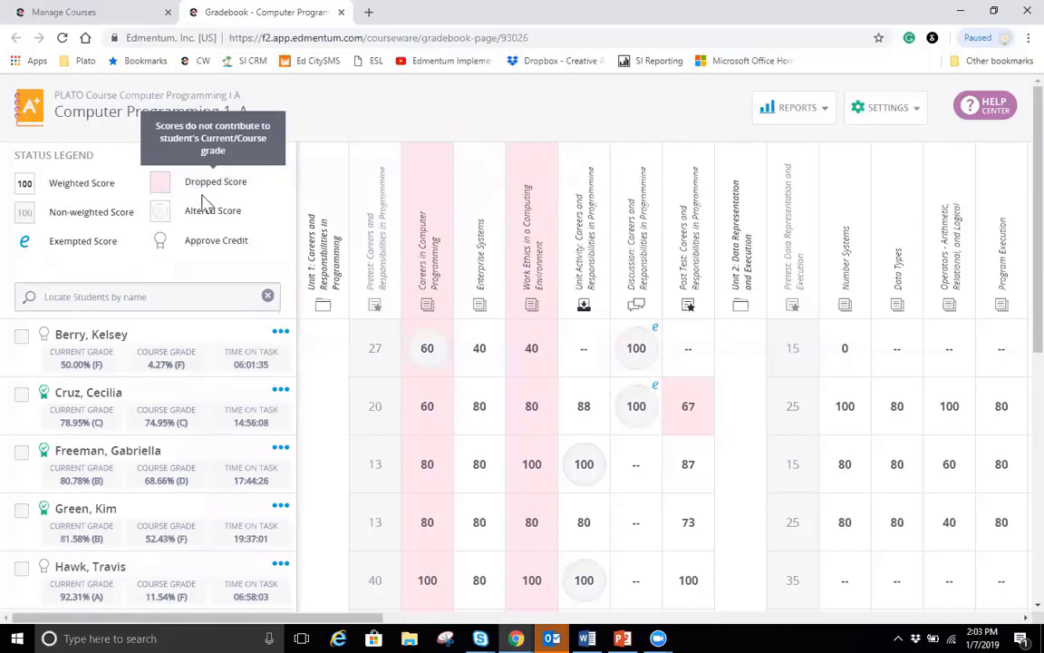
pyautogui.moveTo(217, 248)
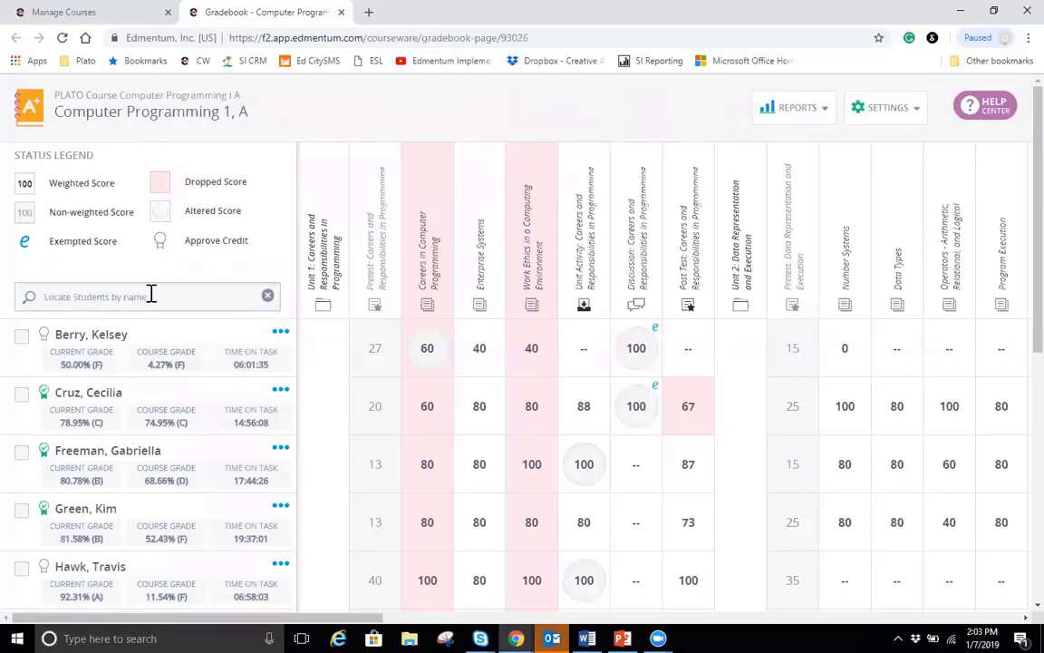
# Locate a student by last name in the gradebook and drop the Enterprise Systems score for the whole section.
pyautogui.write('ward')
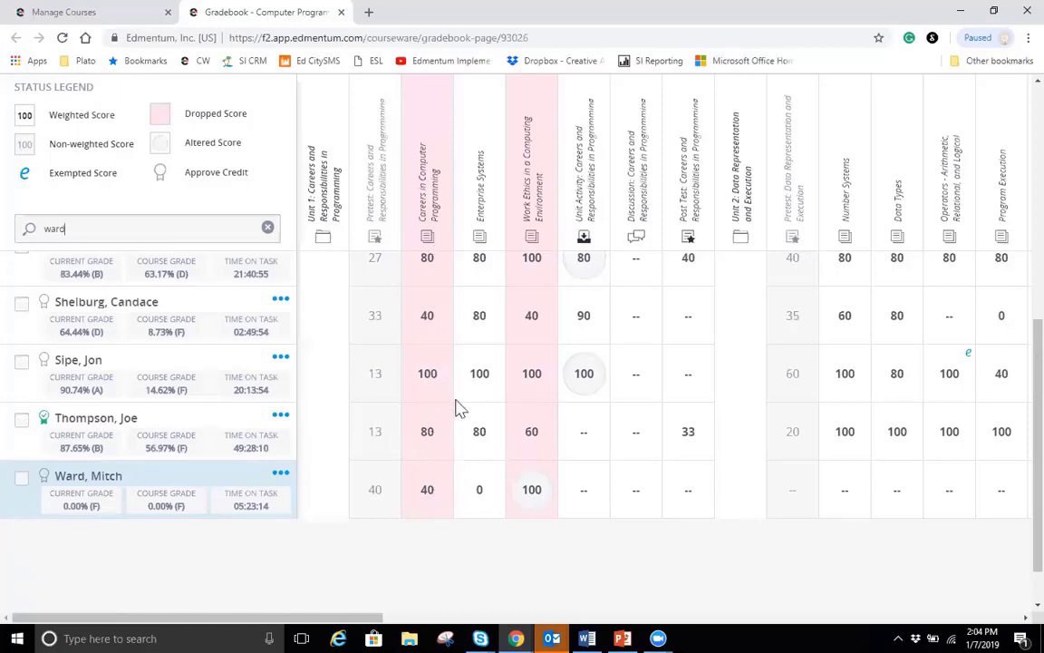
pyautogui.click(478, 215)
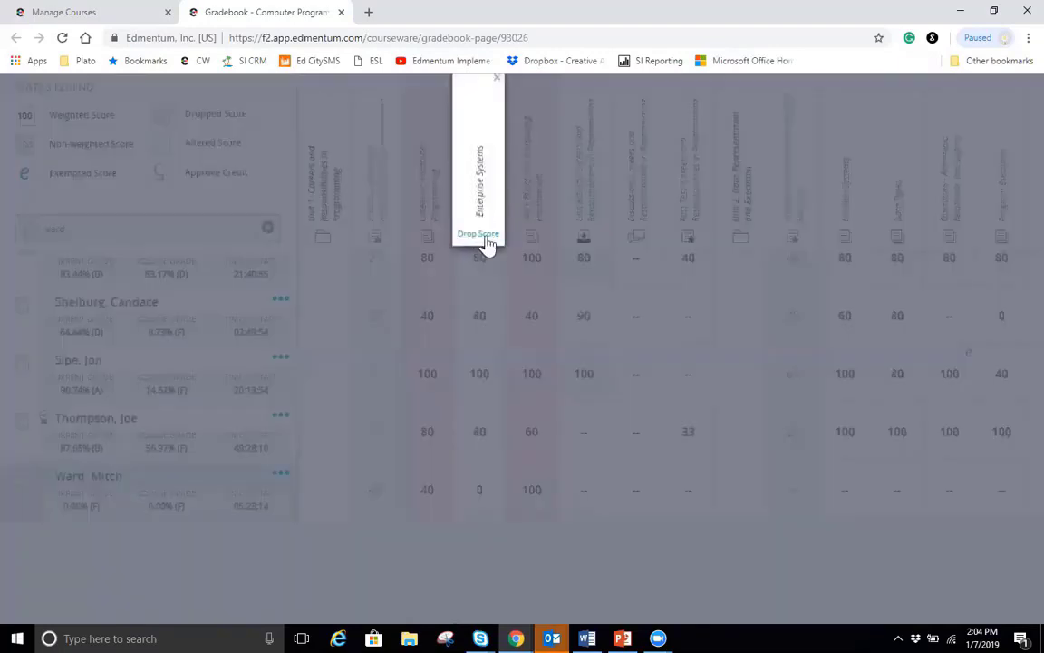
pyautogui.click(486, 237)
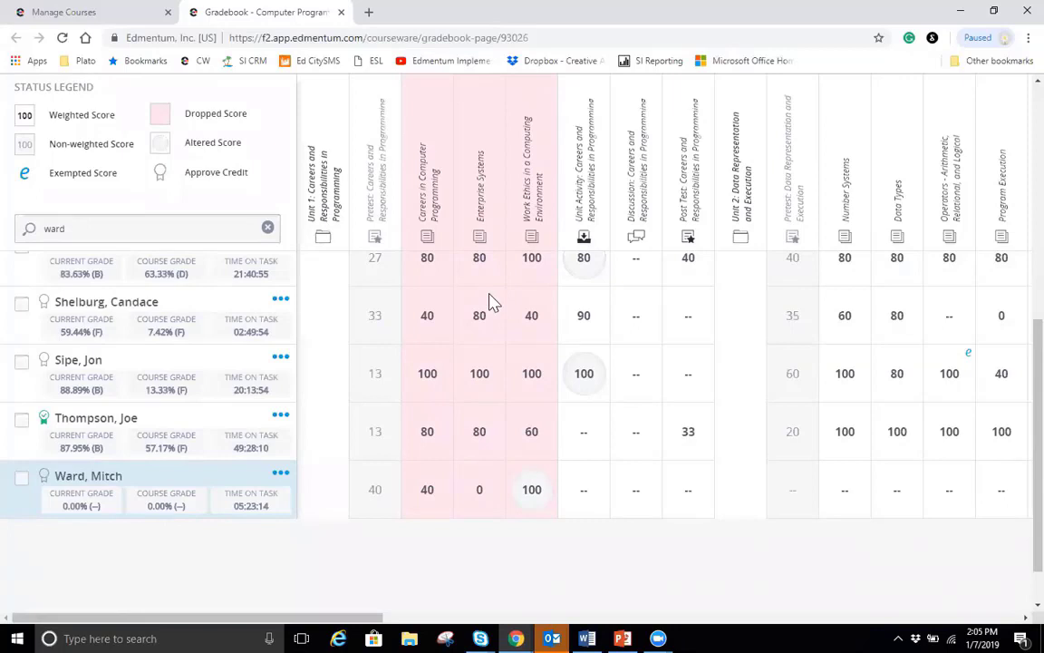
# Change the fourth-from-last student's score for Unit Activity: Careers and Responsibilities in Programming to 85 and check the Altered Score legend entry.
pyautogui.click(585, 342)
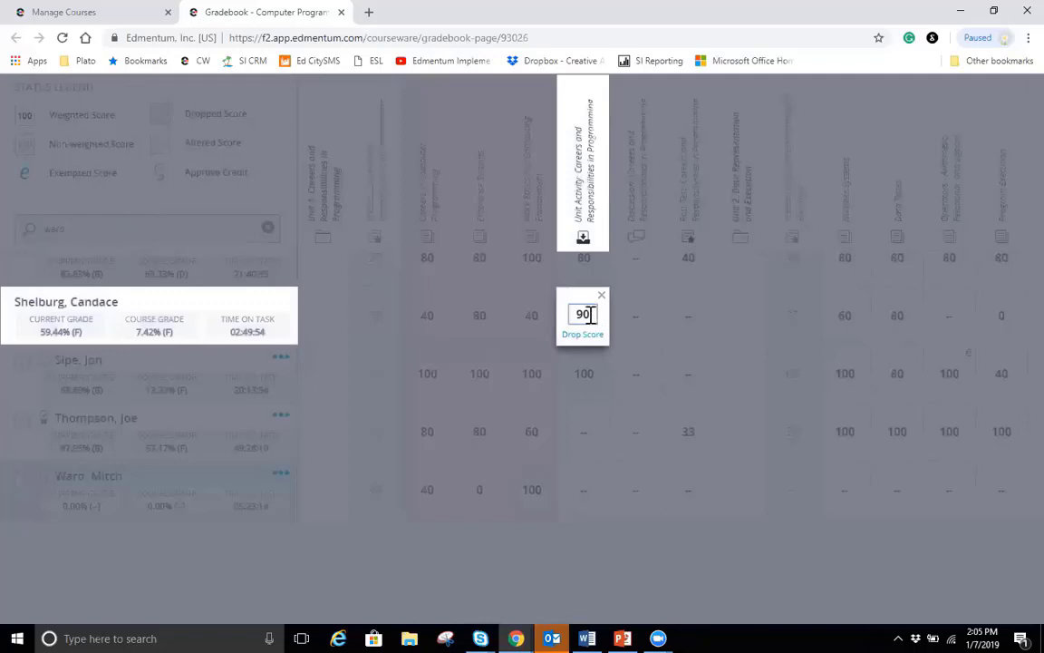
pyautogui.moveTo(591, 314); pyautogui.dragTo(566, 313)
pyautogui.write('85')
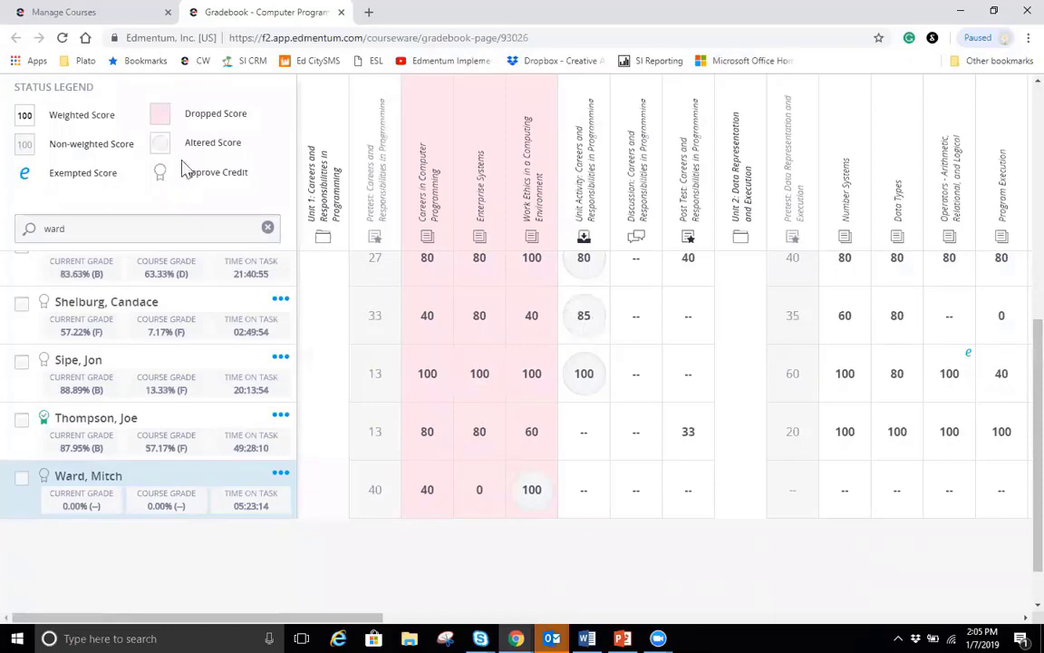
pyautogui.moveTo(193, 151)
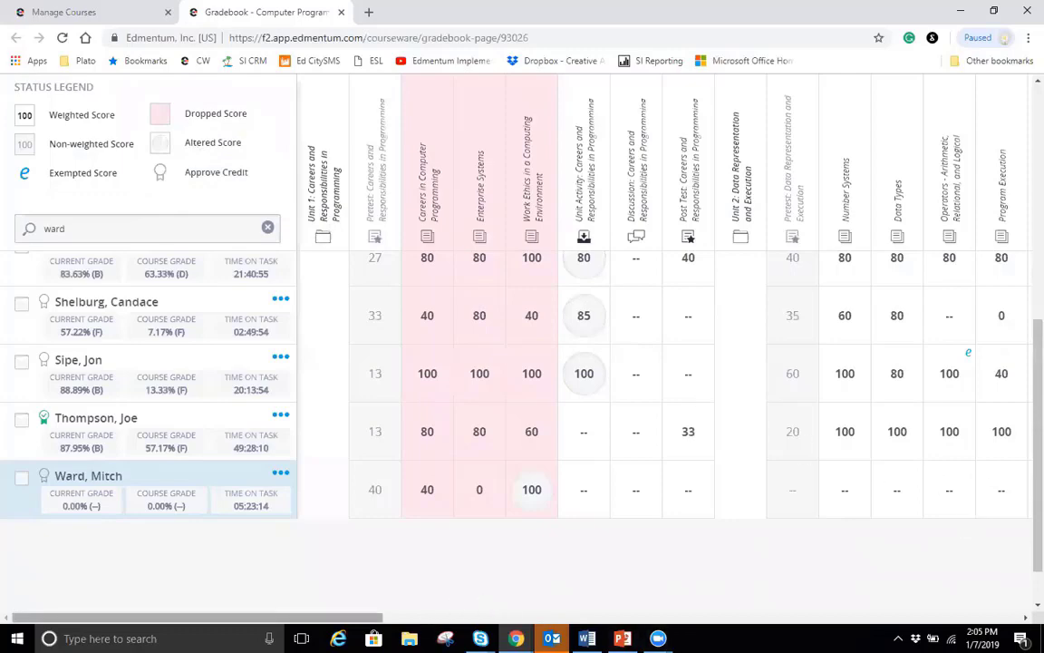
# Review the report and export options available for the section's gradebook.
pyautogui.scroll(2, 671, 430)
pyautogui.scroll(5, 671, 429)
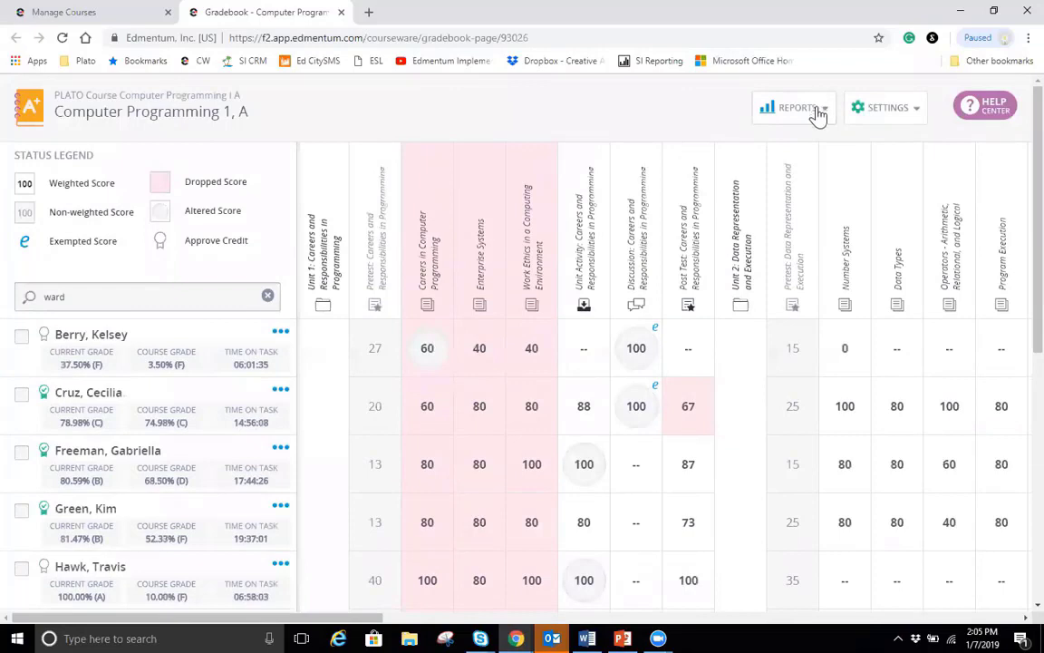
pyautogui.click(822, 113)
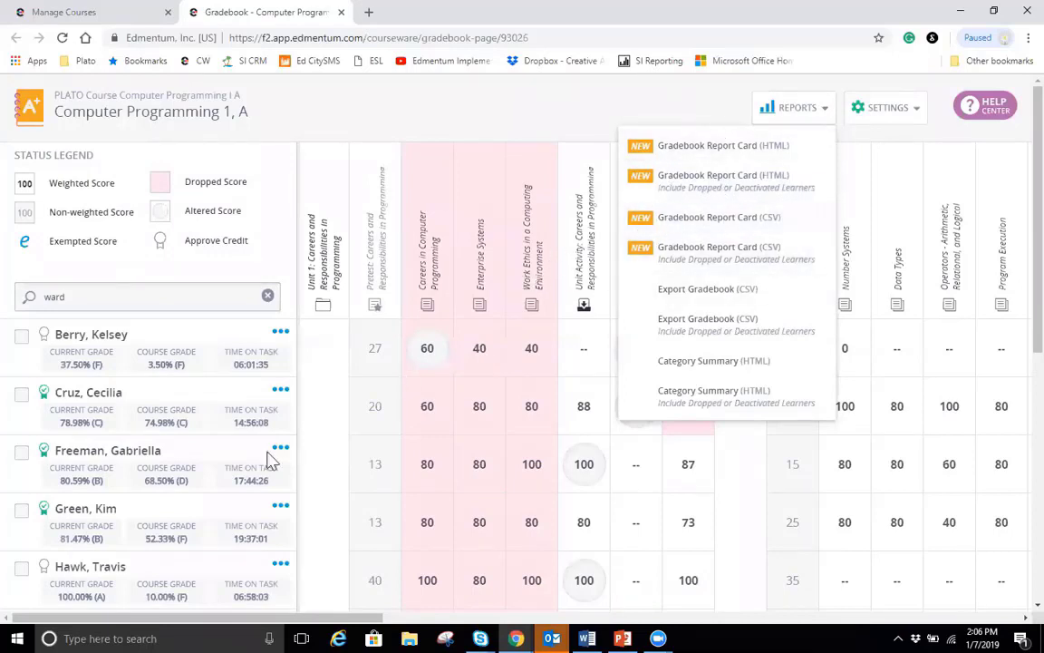
# Open the first-listed student's Gradebook Report Card and review its course summary, category grading and grading details.
pyautogui.click(280, 333)
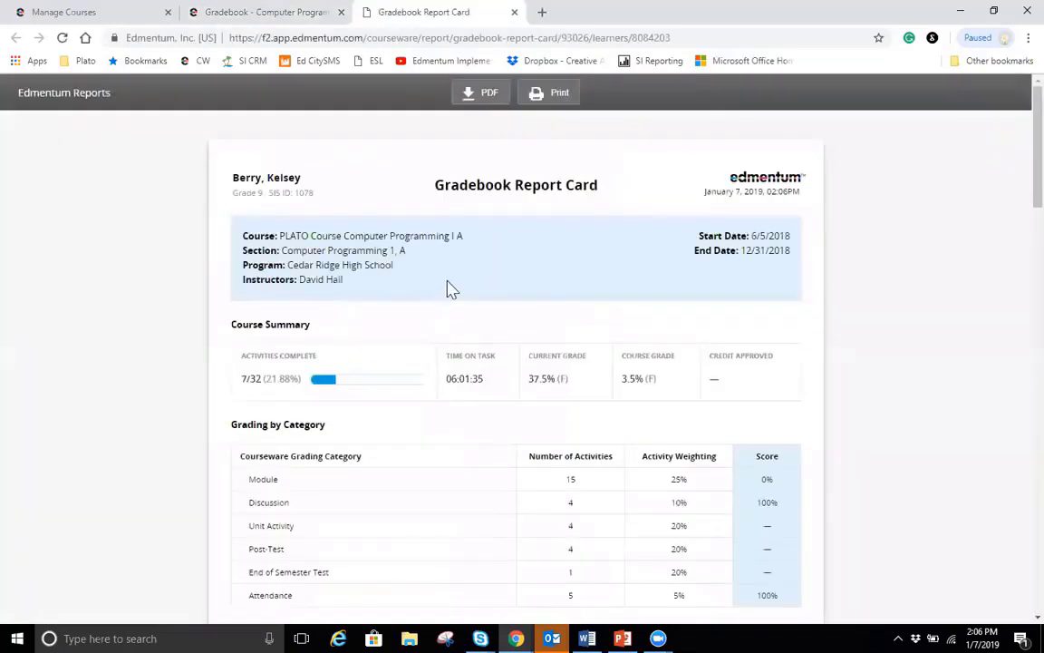
pyautogui.scroll(-2, 448, 287)
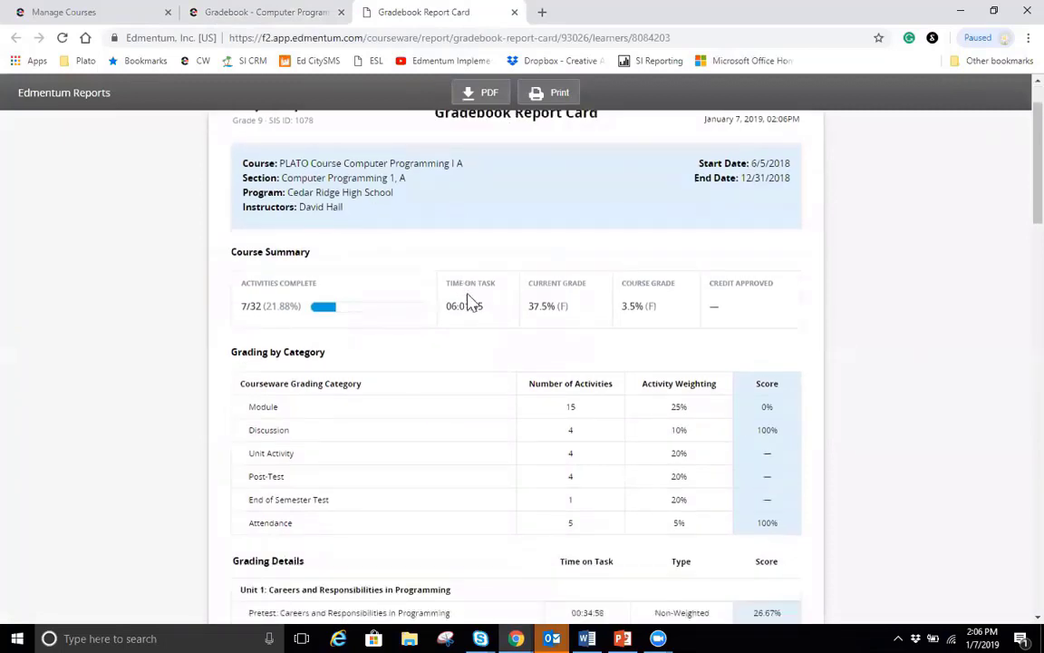
pyautogui.scroll(1, 494, 322)
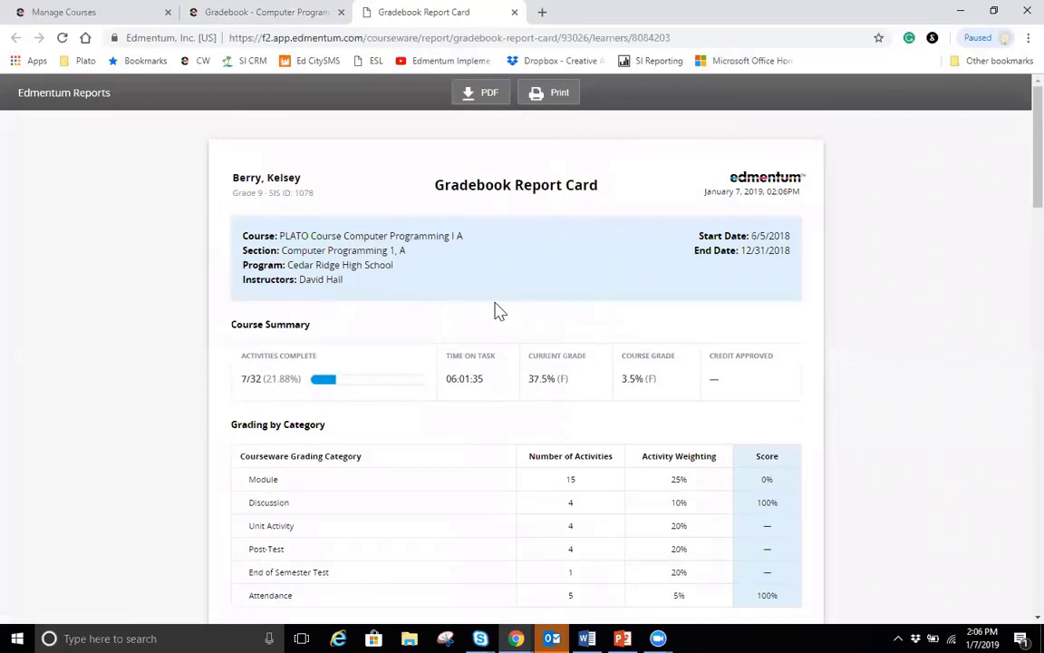
pyautogui.scroll(-1, 498, 311)
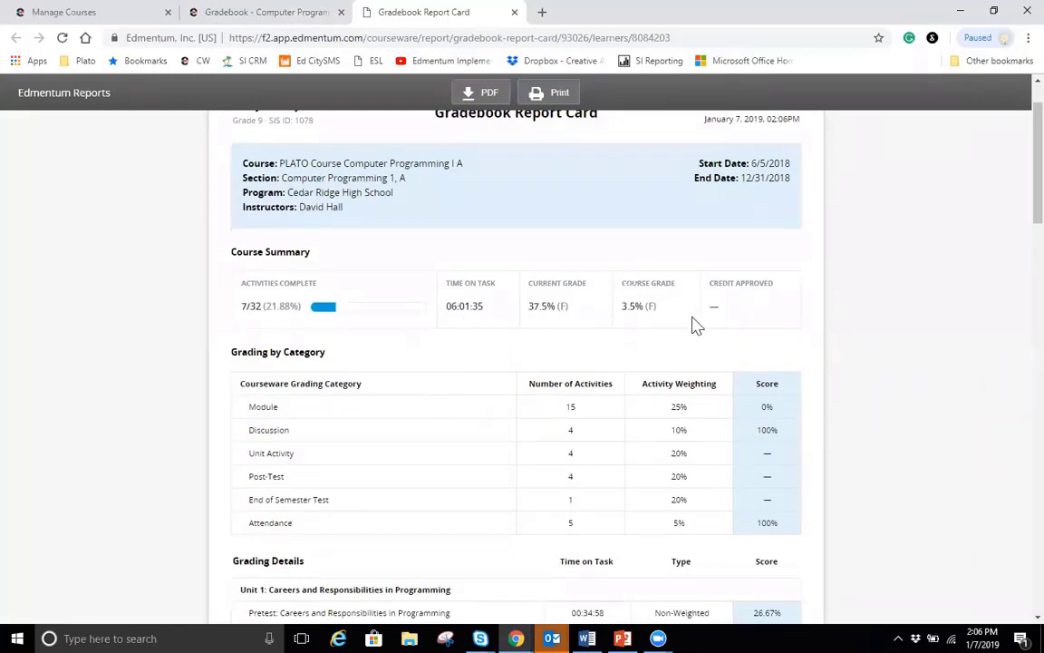
pyautogui.scroll(-1, 675, 328)
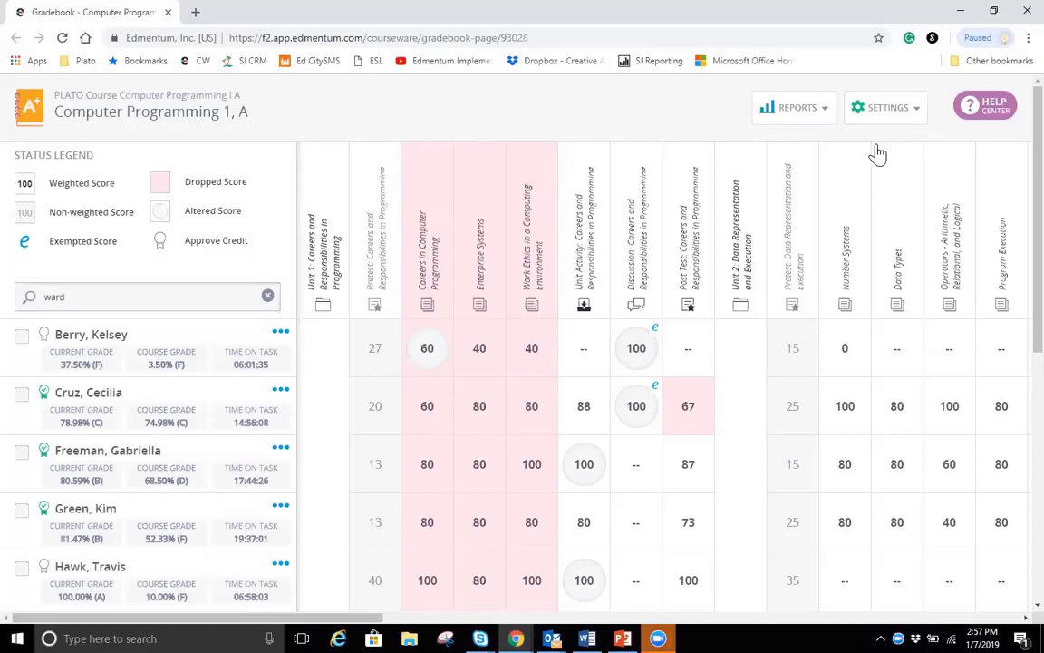
# Open the section's optional activities settings and rename Practice to Project 1 and Practice 2 to Project 2 in the Attendance category.
pyautogui.click(916, 113)
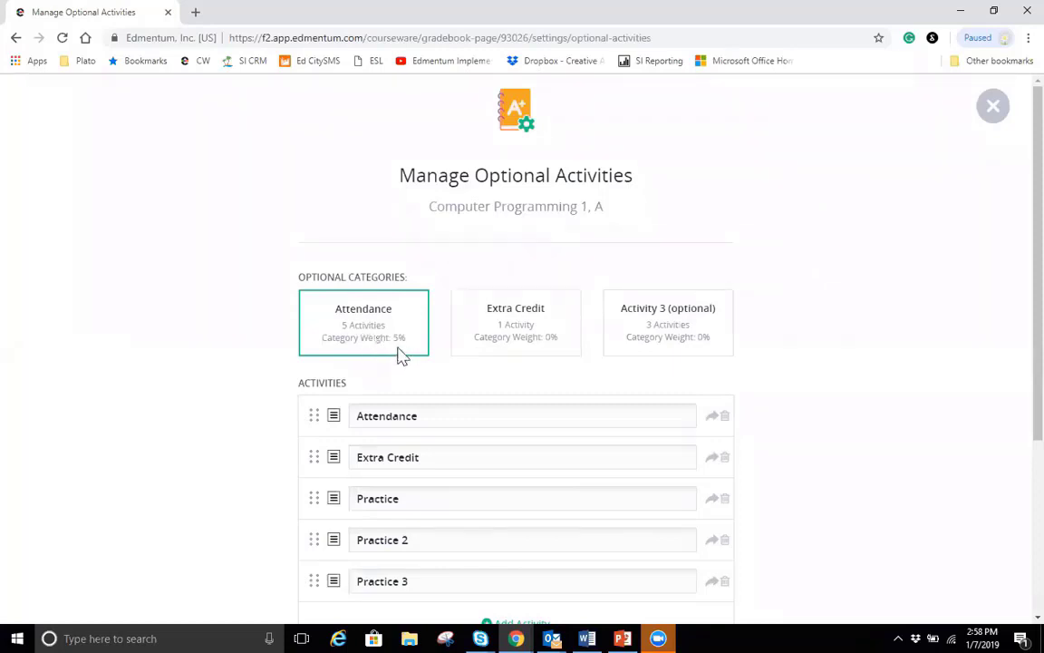
pyautogui.scroll(-2, 399, 353)
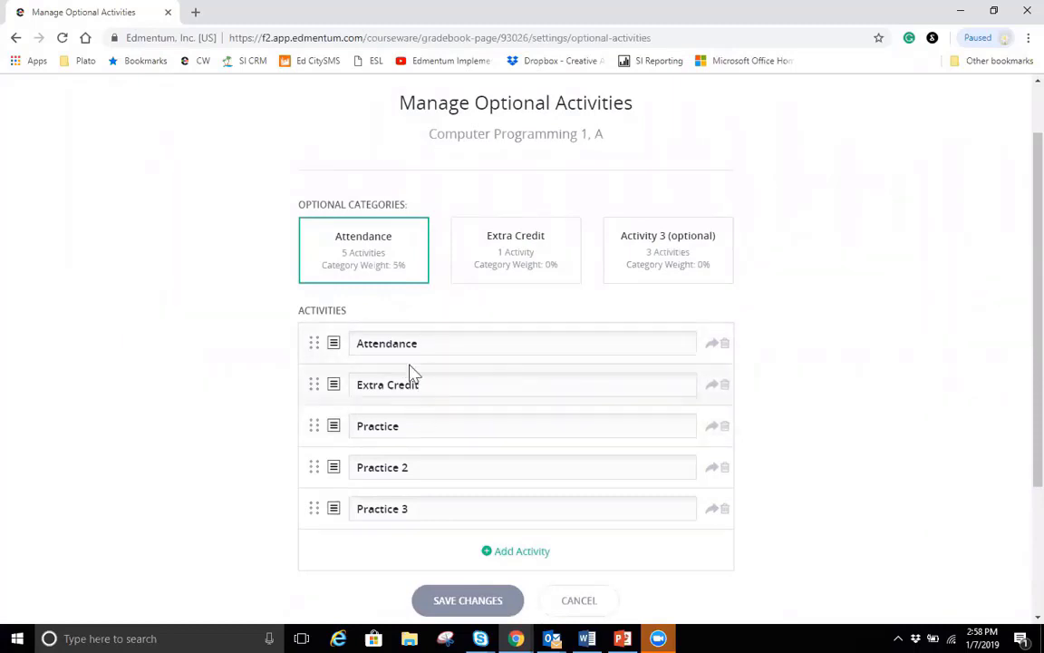
pyautogui.moveTo(408, 428); pyautogui.dragTo(322, 426)
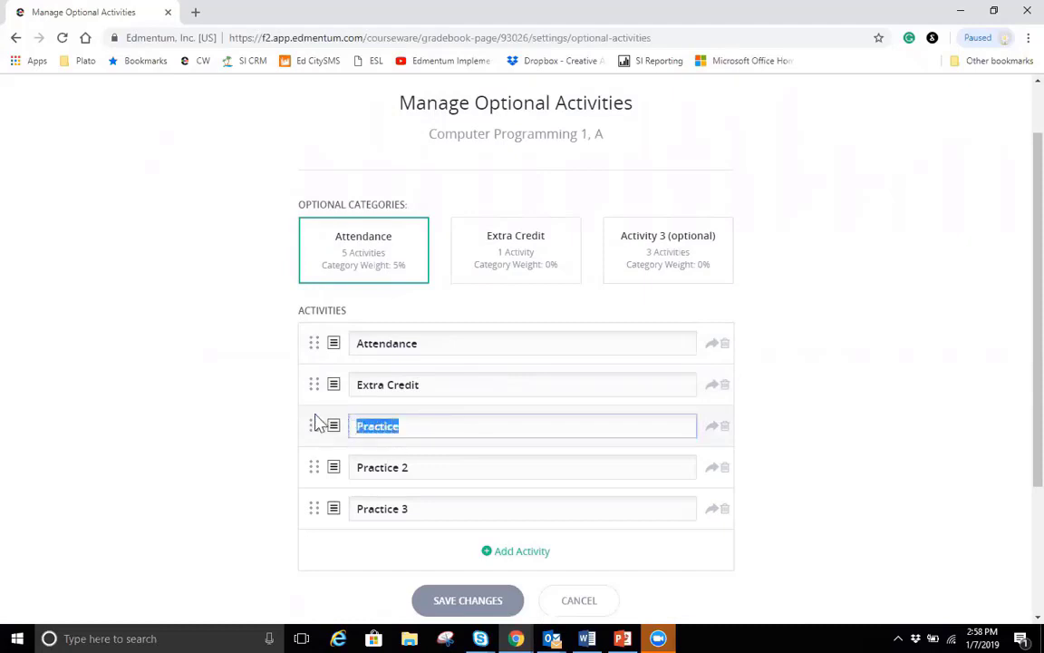
pyautogui.write('Project 1')
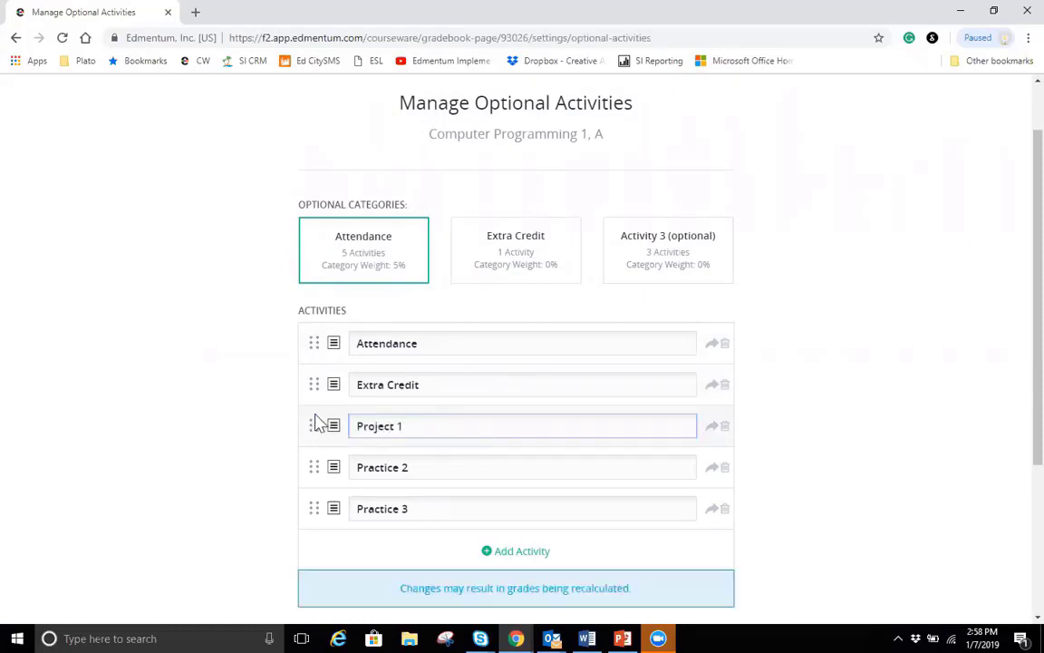
pyautogui.moveTo(443, 471); pyautogui.dragTo(4, 497)
pyautogui.press('BackSpace')
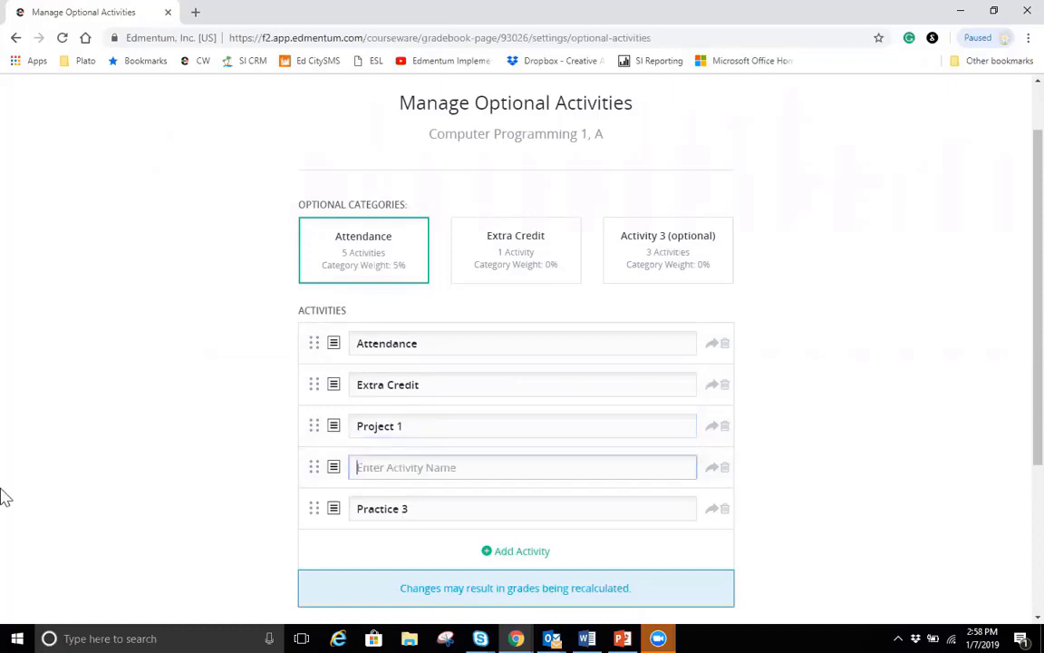
pyautogui.write('Project 2')
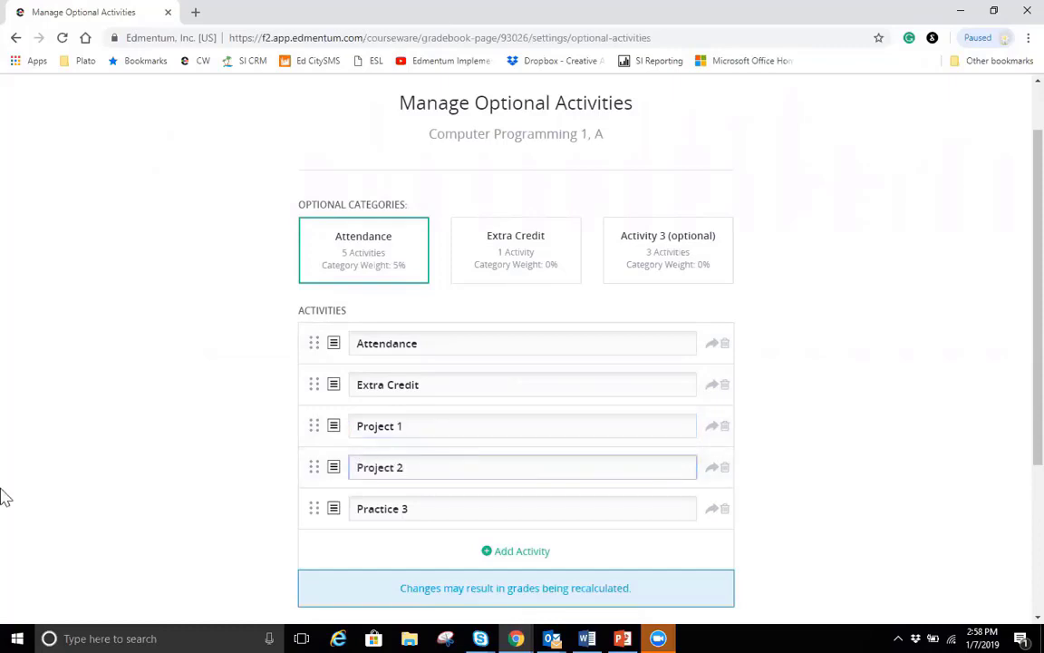
# Add an activity named Attendance 2 directly below Attendance in the Attendance category and save the optional activities.
pyautogui.click(502, 554)
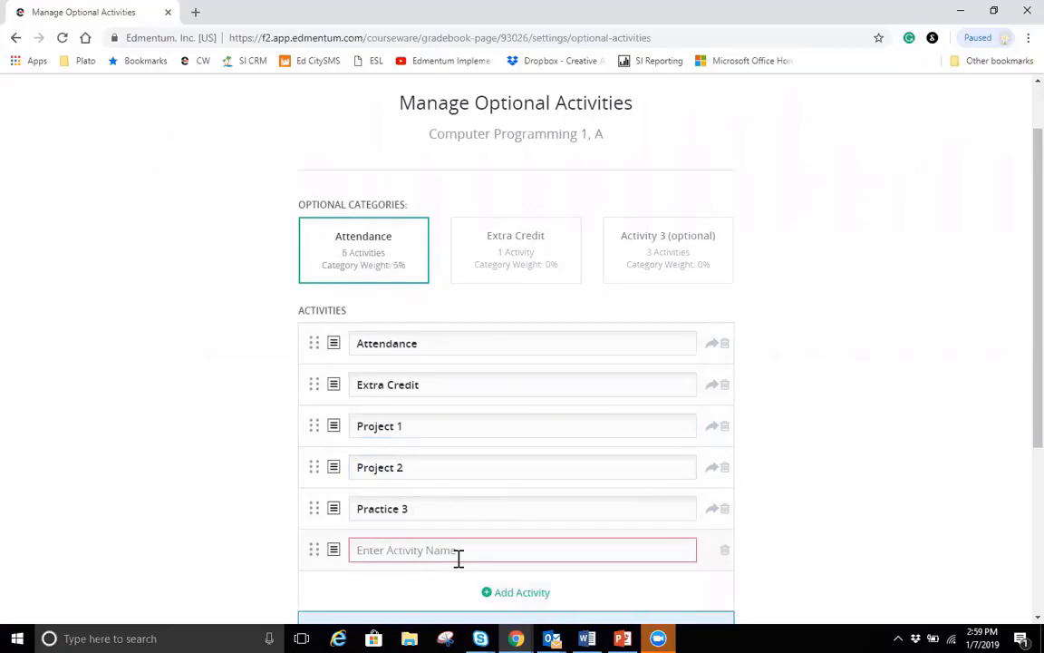
pyautogui.scroll(-1, 379, 462)
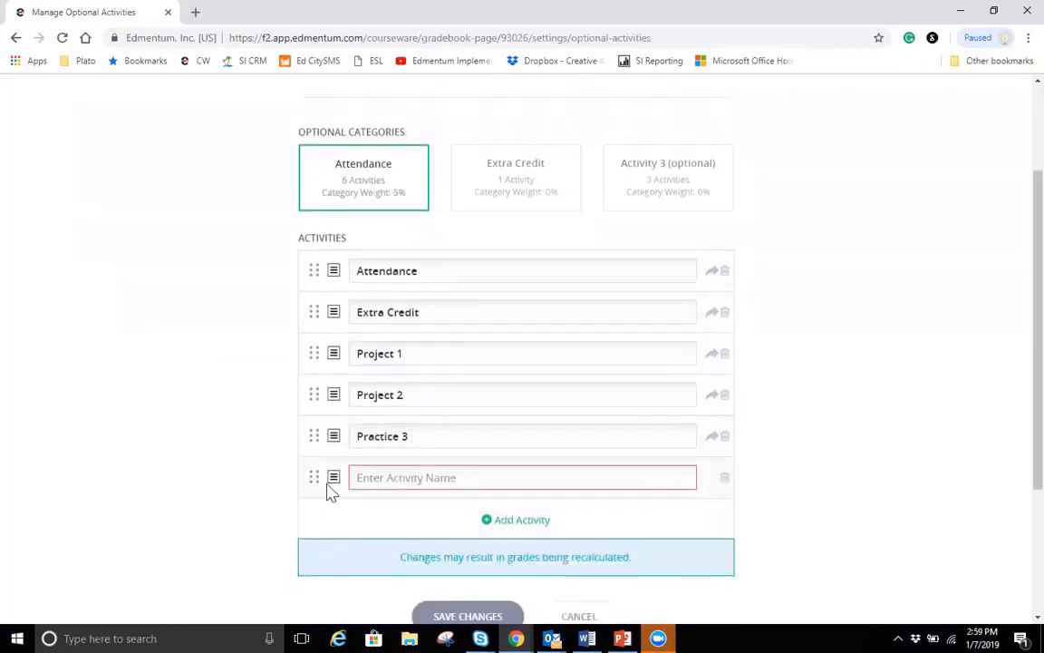
pyautogui.moveTo(319, 478); pyautogui.dragTo(313, 308)
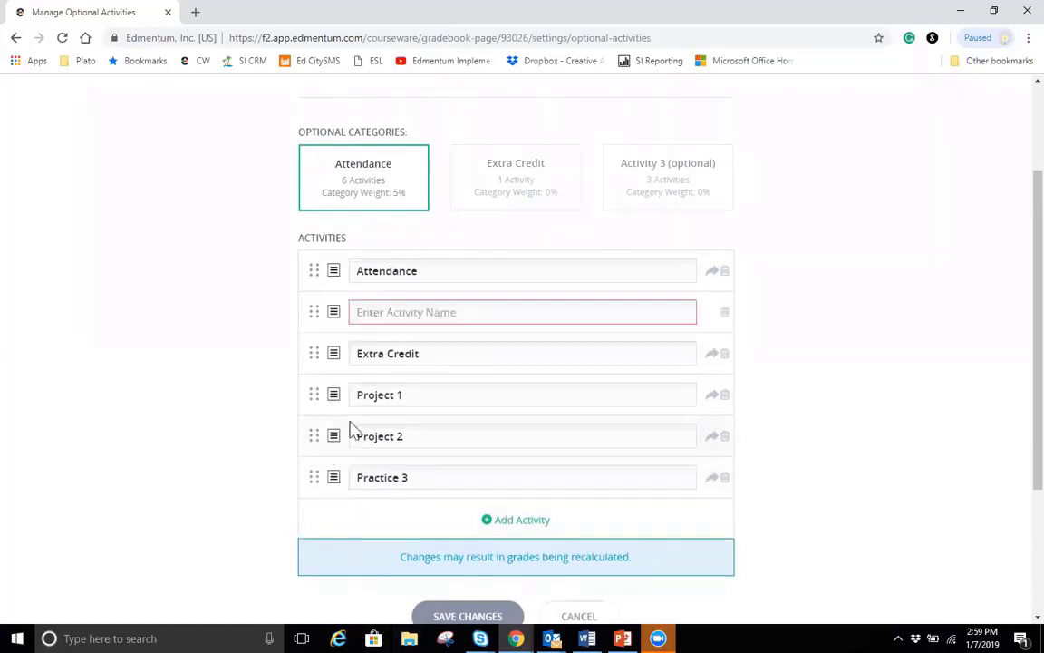
pyautogui.click(385, 318)
pyautogui.write('A')
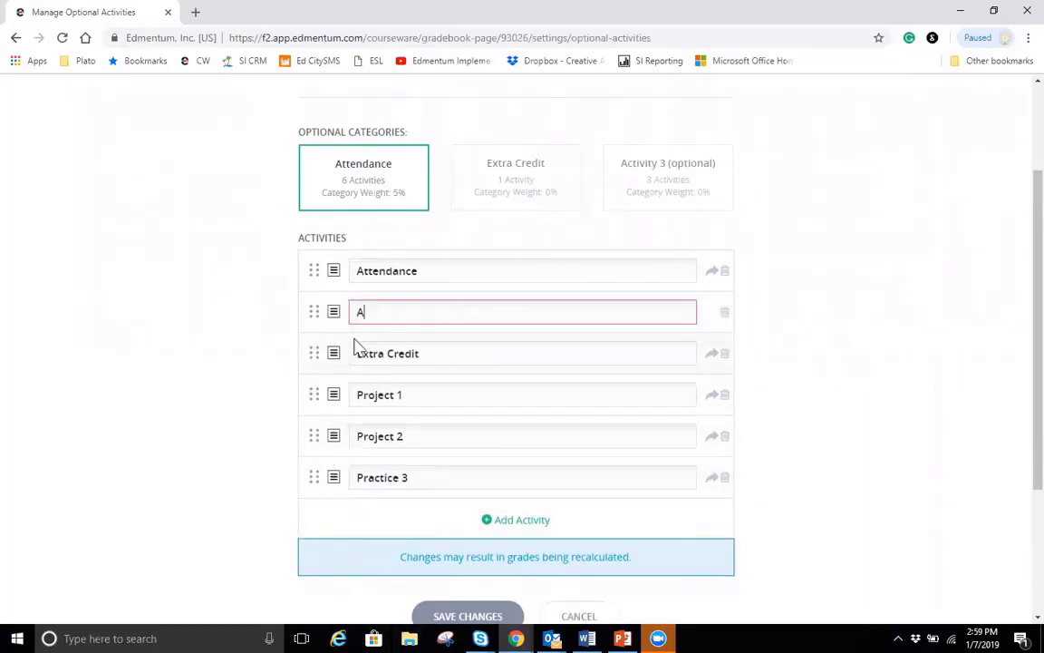
pyautogui.write('ttendance ')
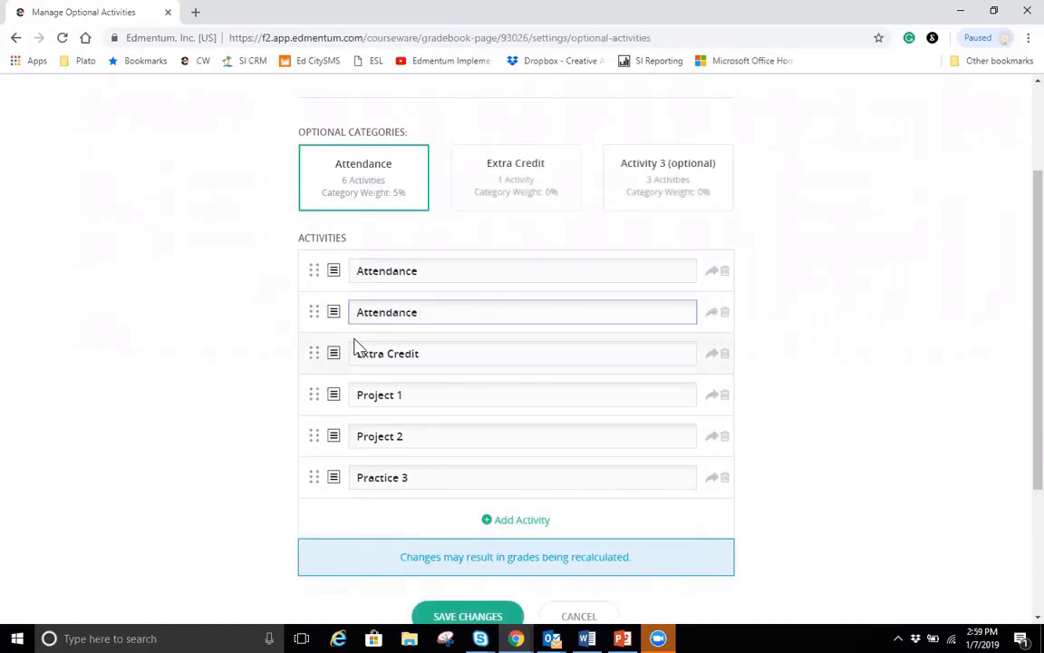
pyautogui.write('2')
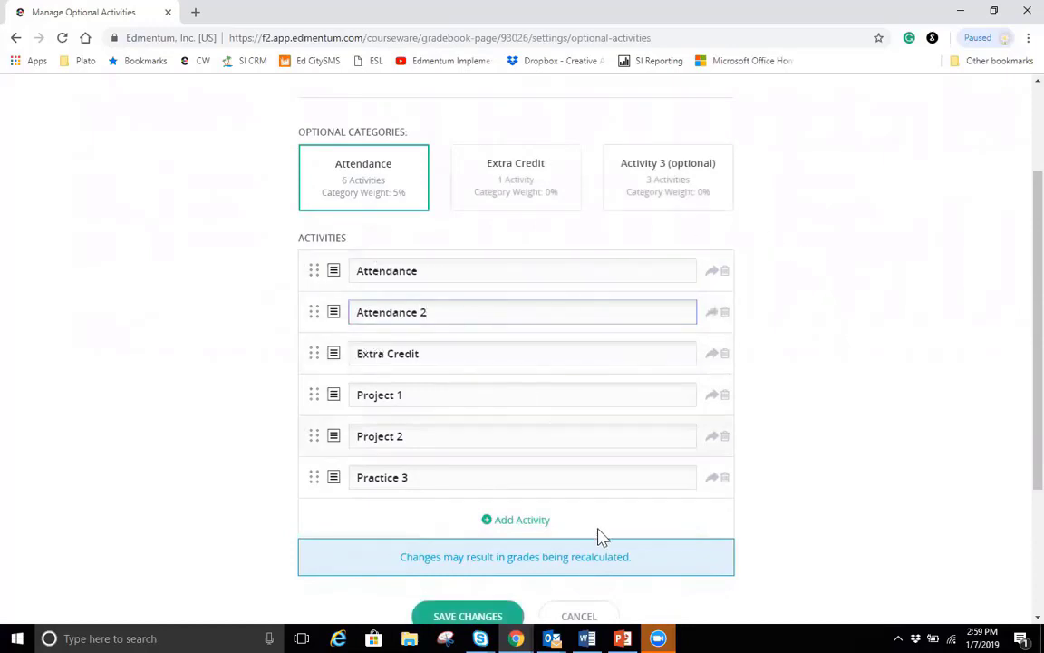
pyautogui.scroll(-1, 444, 290)
pyautogui.scroll(-1, 444, 263)
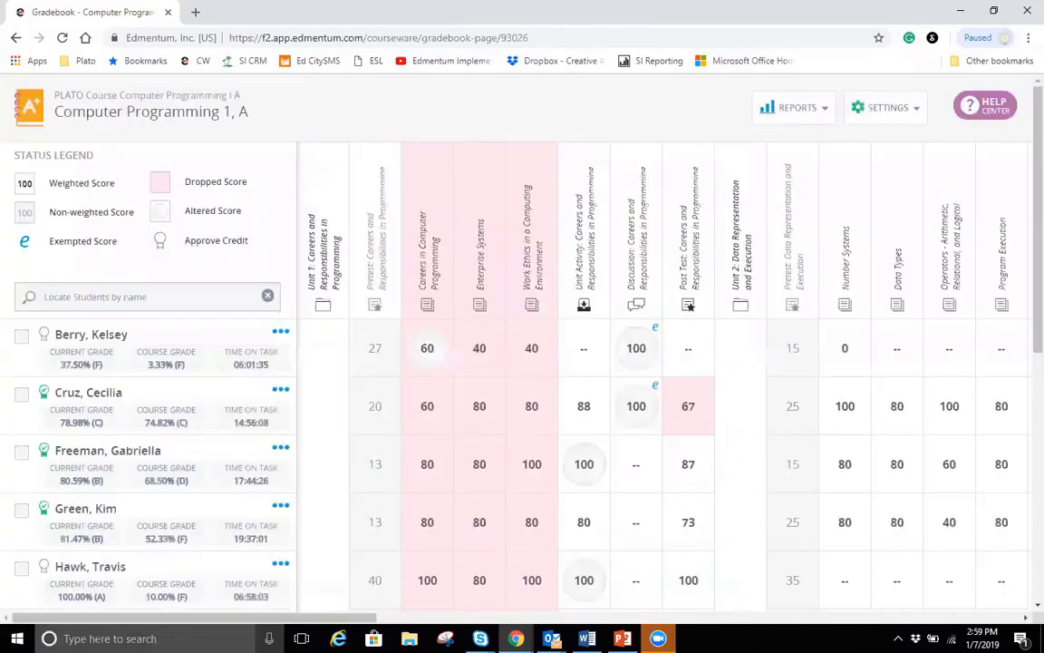
# Enter a score of 100 for the first-listed student in the Attendance 2 optional activity.
pyautogui.moveTo(375, 617); pyautogui.dragTo(1016, 611)
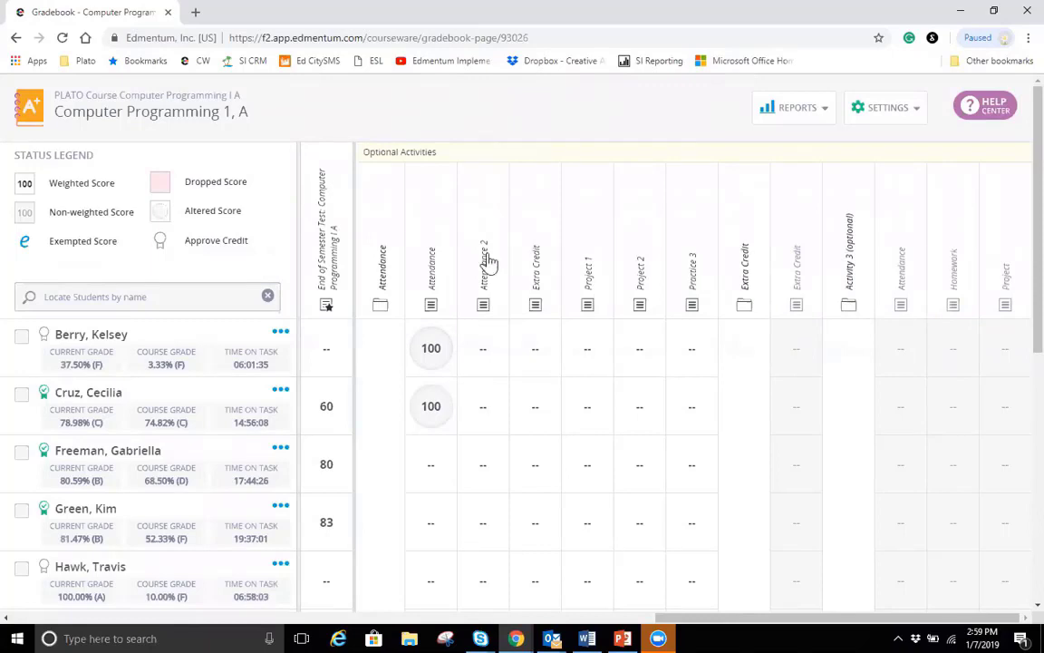
pyautogui.click(484, 351)
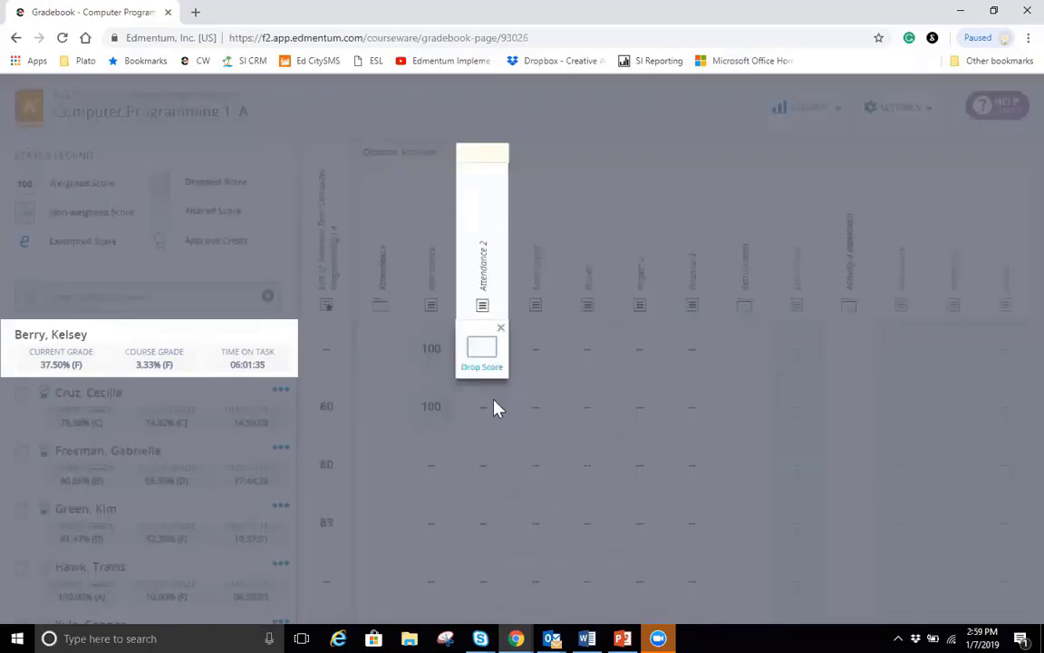
pyautogui.write('100')
pyautogui.press('Return')
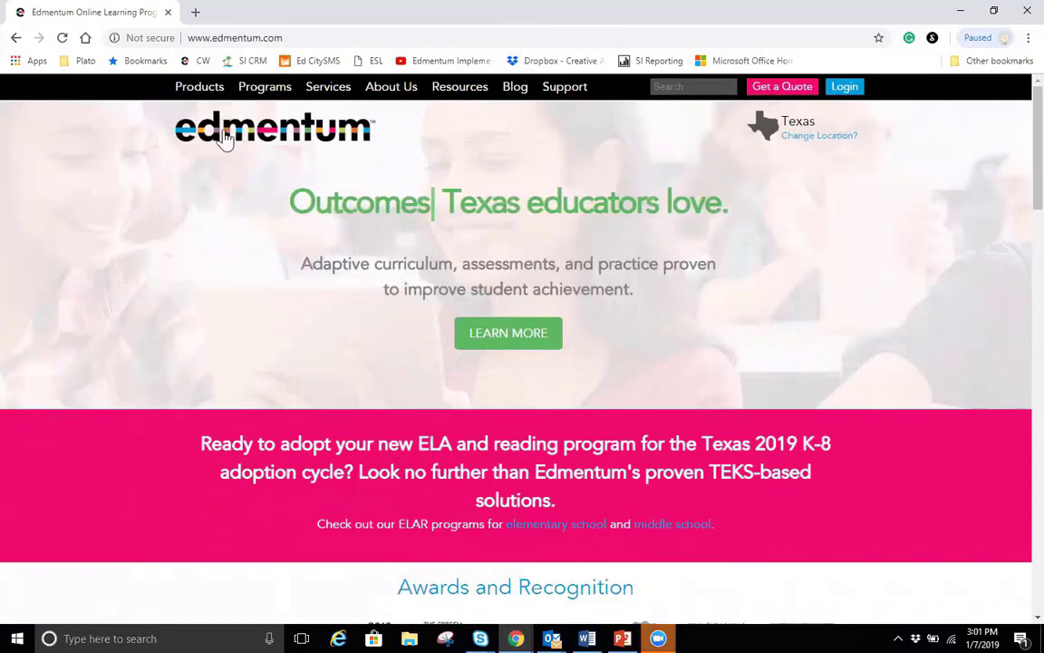
# Open the What's New page of the Edmentum website and review the Study Island coming-soon and now-available enhancements.
pyautogui.moveTo(210, 96)
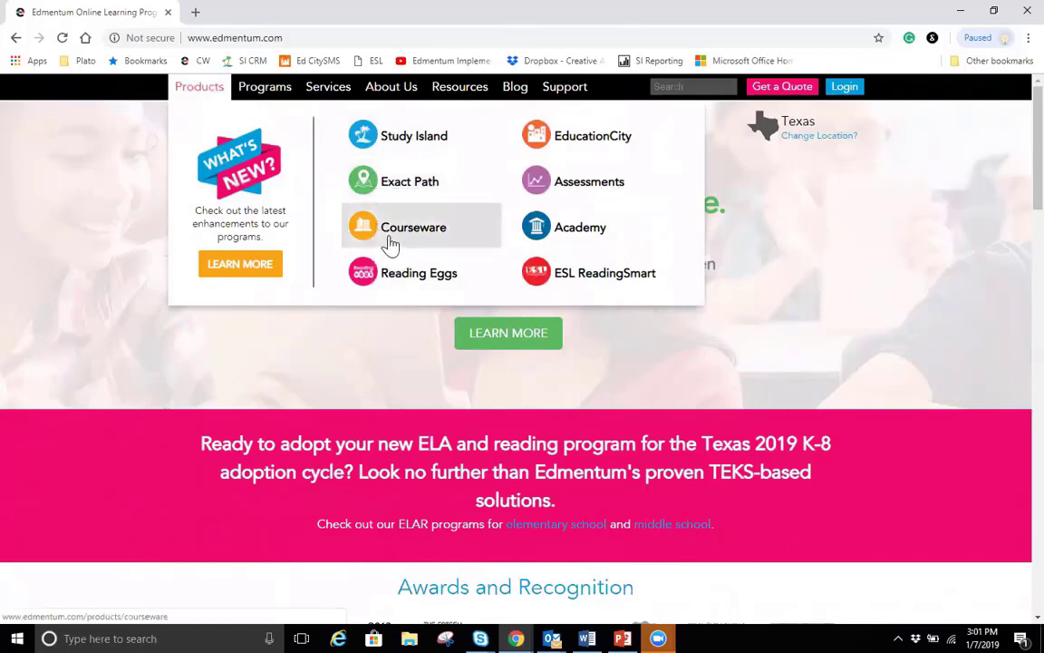
pyautogui.click(242, 272)
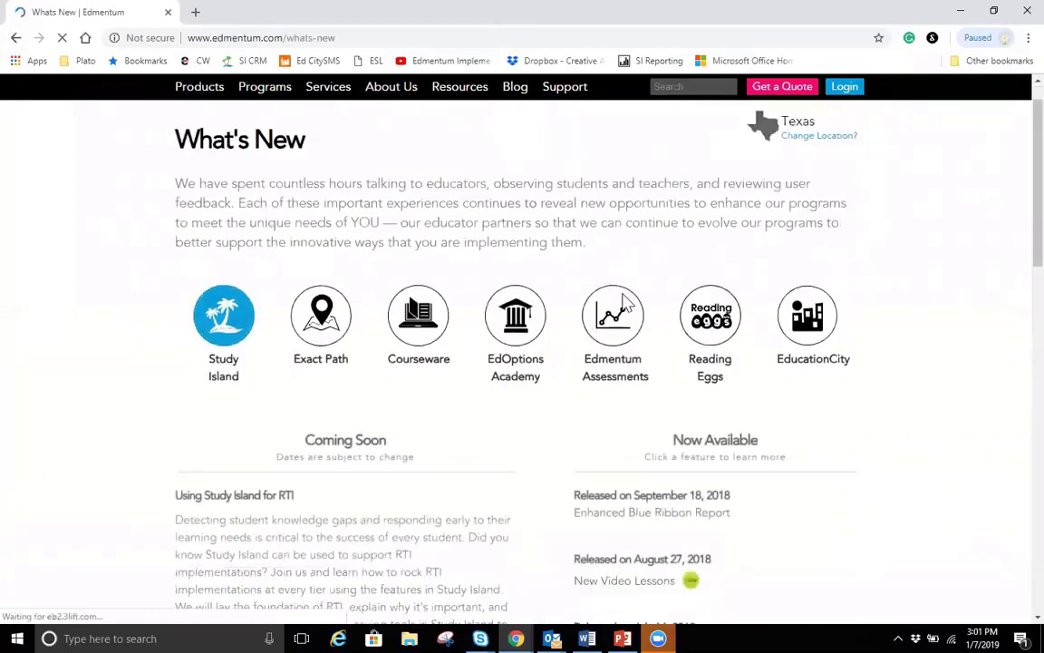
pyautogui.scroll(-2, 689, 263)
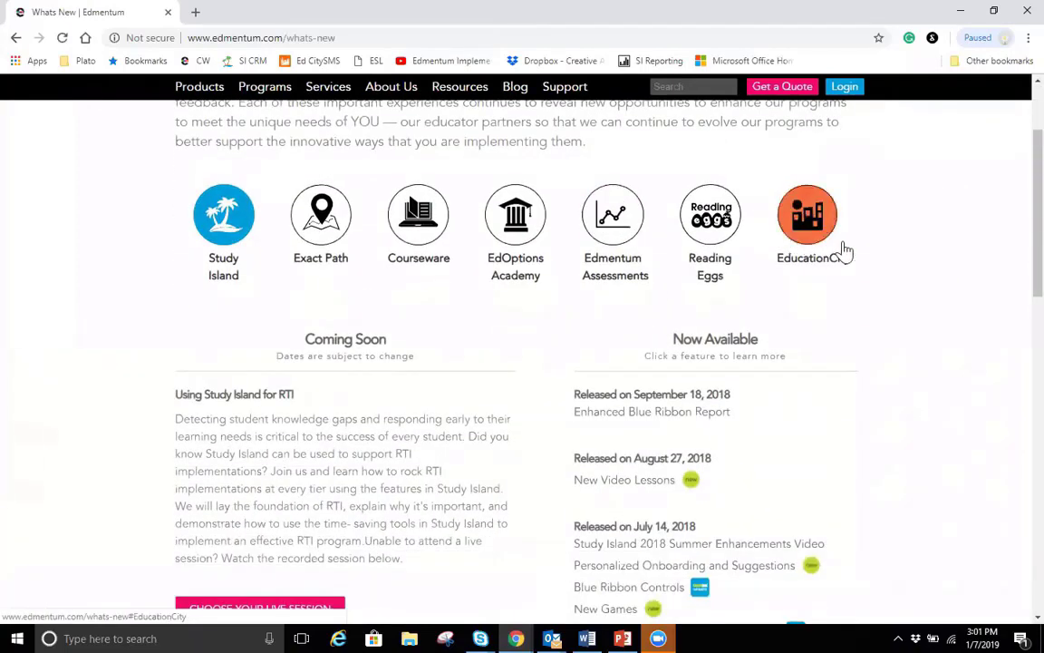
pyautogui.scroll(-1, 842, 227)
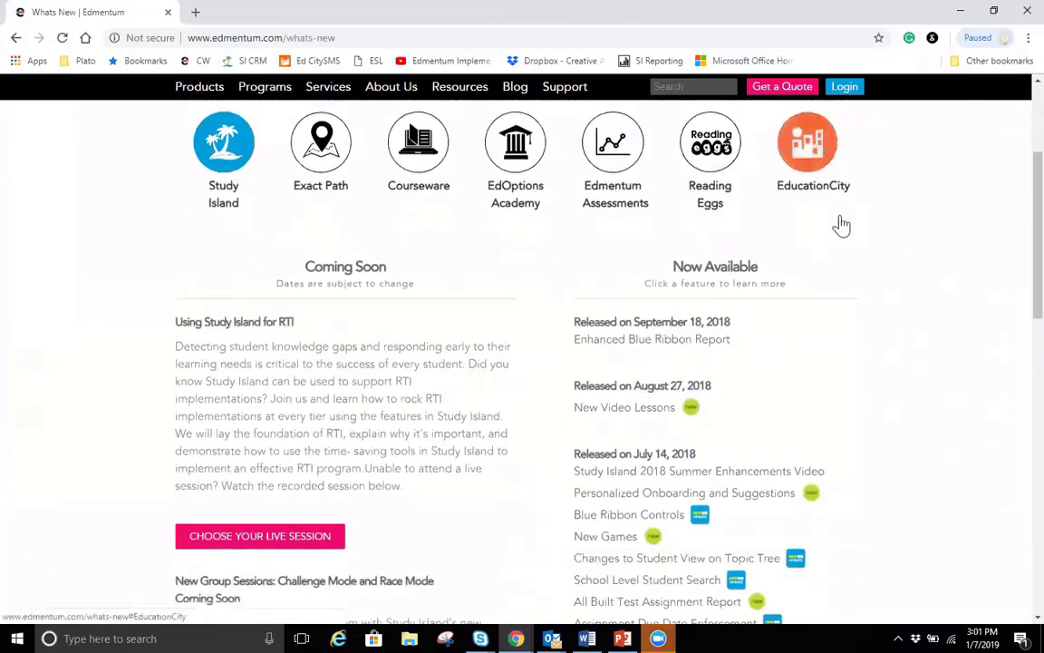
pyautogui.scroll(-1, 823, 226)
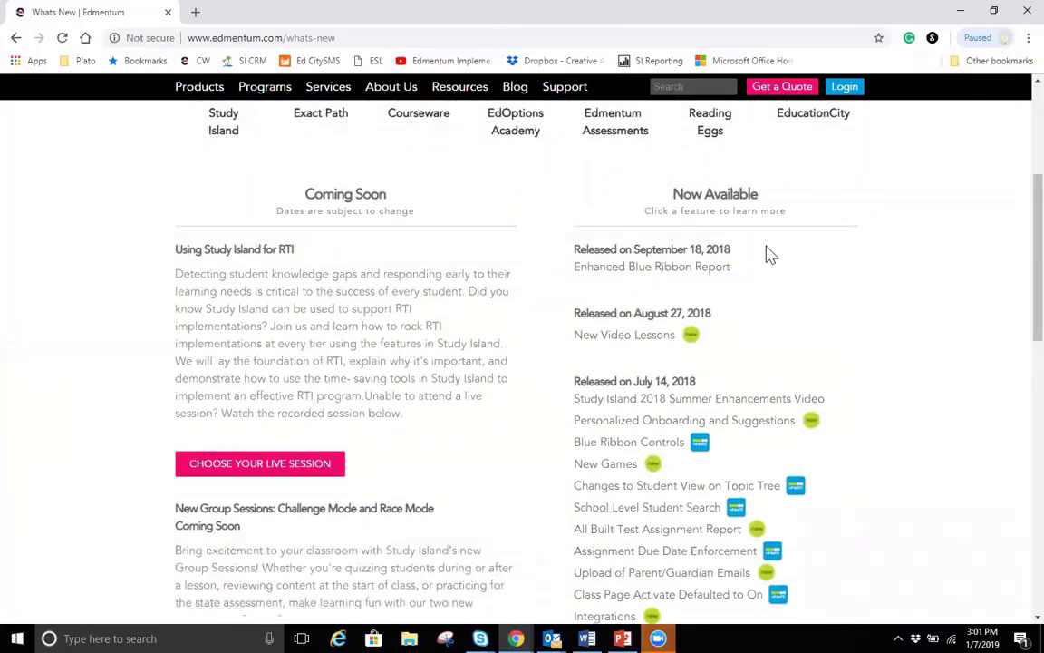
pyautogui.scroll(-5, 767, 252)
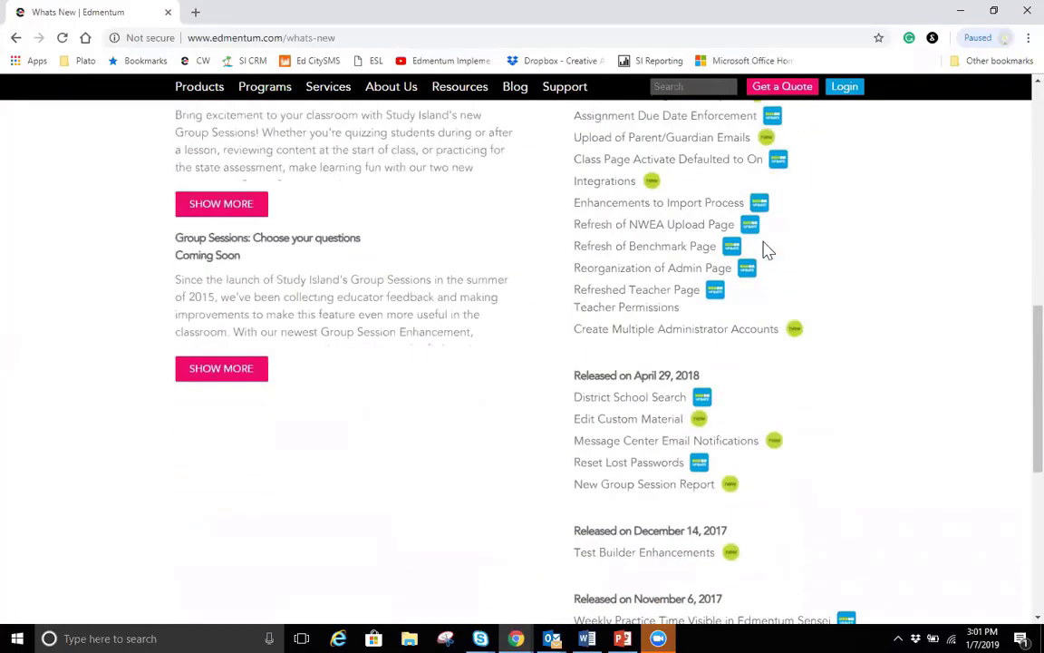
pyautogui.scroll(4, 762, 244)
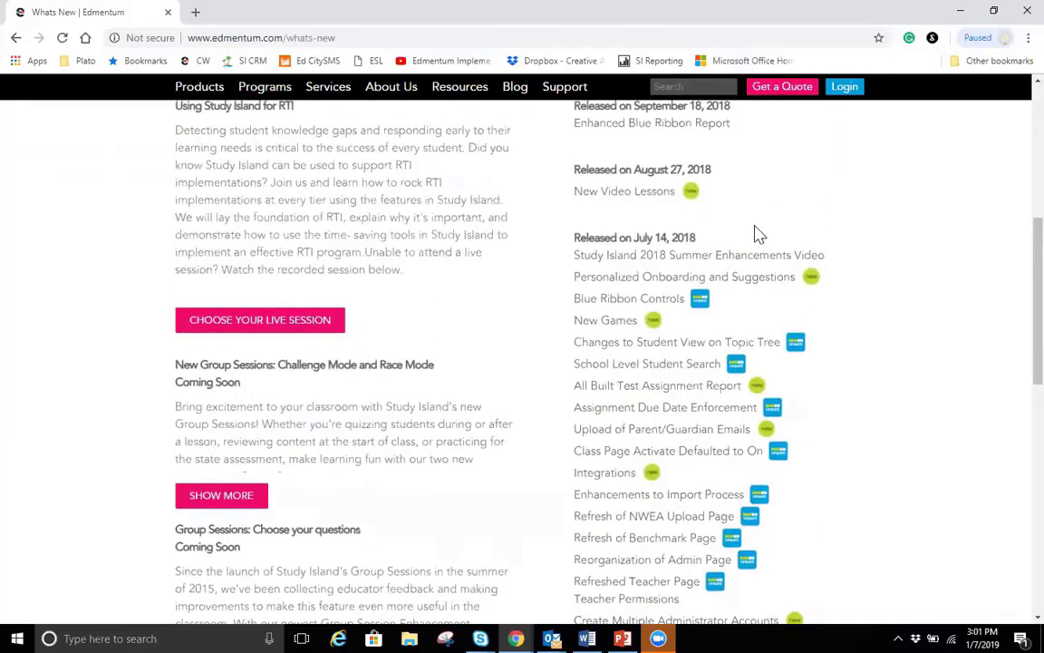